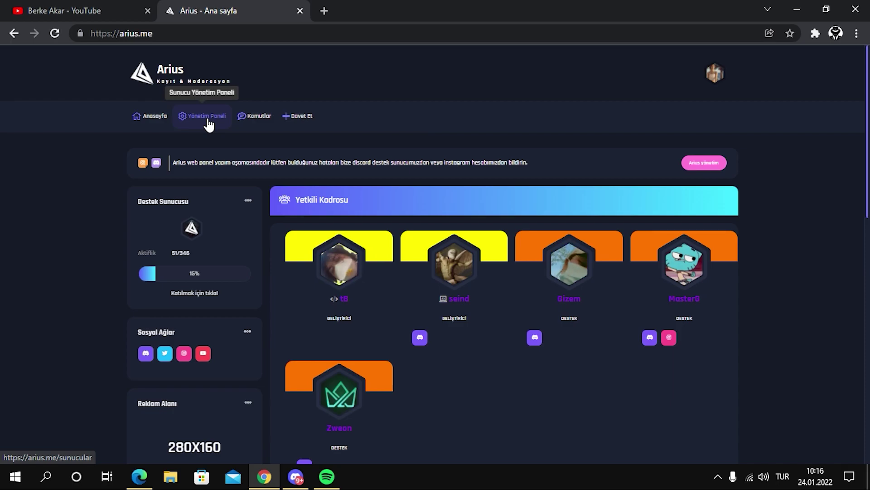
- Invite the Arius bot to the Arius Kayıt Sistemi server and authorize it with the Yönetici permission
{"action": "left_click", "coordinate": [299, 116]}
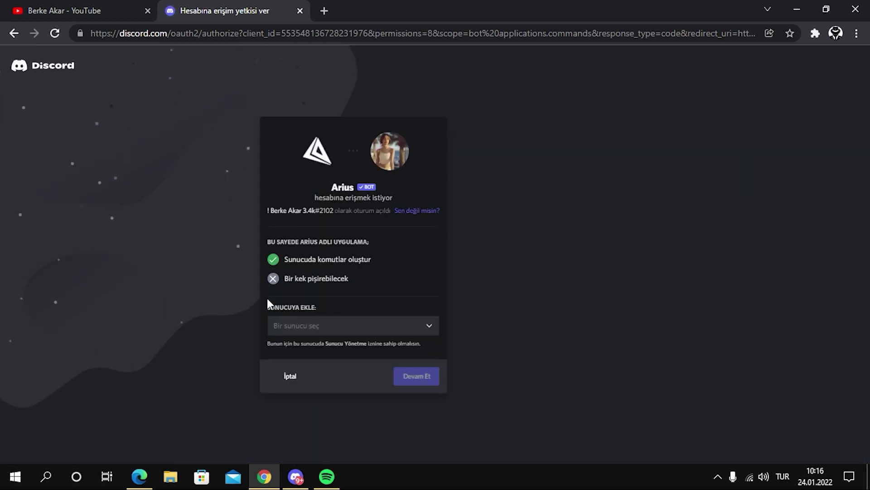
{"action": "left_click", "coordinate": [302, 331]}
{"action": "scroll", "coordinate": [304, 371], "scroll_direction": "down", "scroll_amount": 1}
{"action": "scroll", "coordinate": [321, 388], "scroll_direction": "down", "scroll_amount": 3}
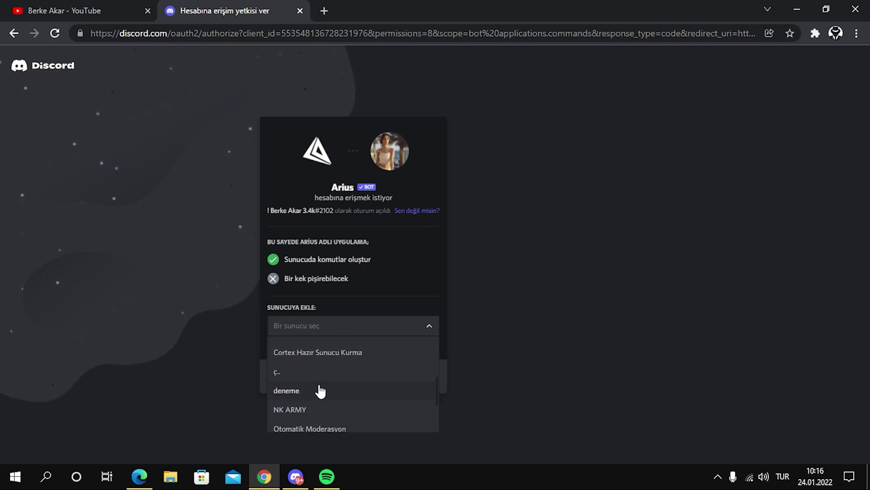
{"action": "scroll", "coordinate": [325, 392], "scroll_direction": "up", "scroll_amount": 3}
{"action": "left_click", "coordinate": [296, 367]}
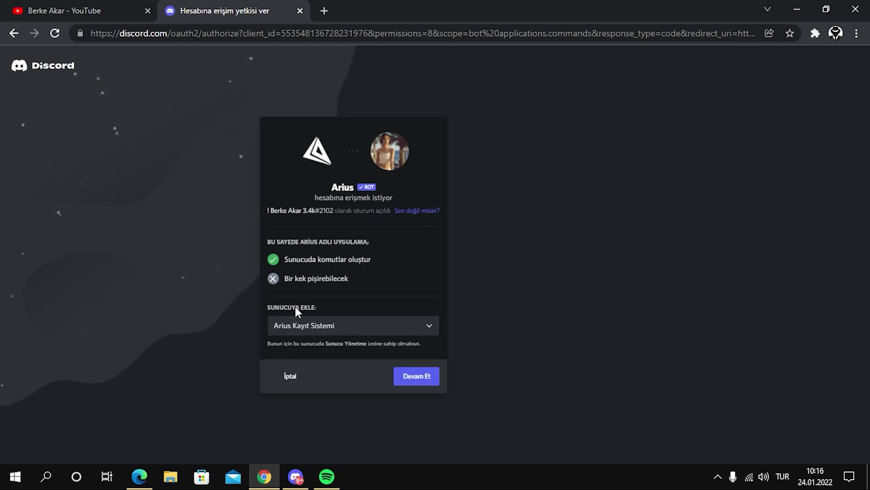
{"action": "left_click", "coordinate": [426, 374]}
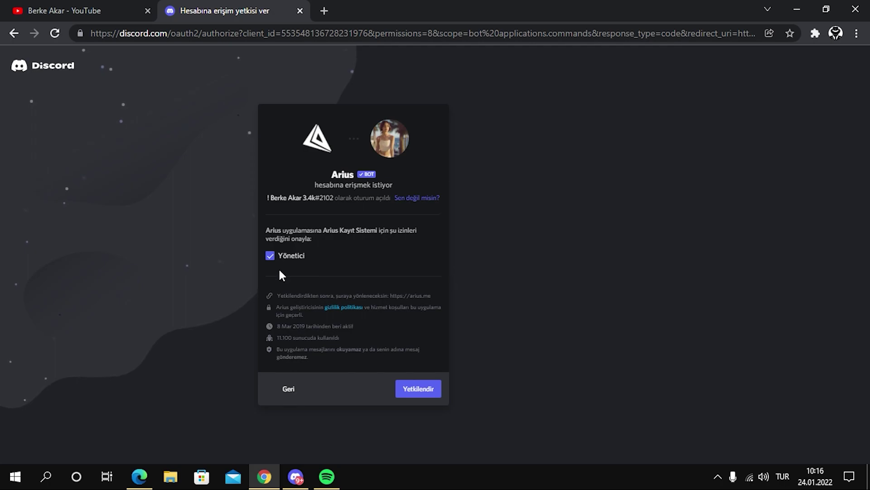
{"action": "left_click", "coordinate": [410, 388]}
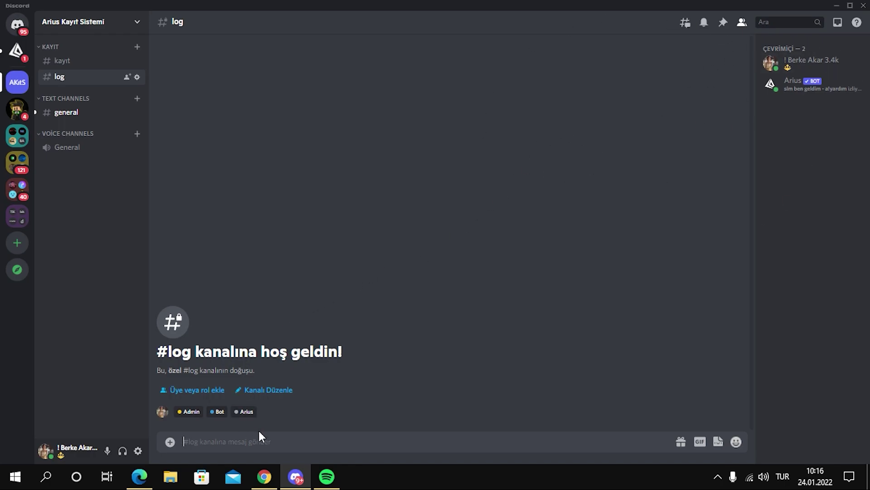
- Switch to the browser and go back to the Arius home page
{"action": "left_click", "coordinate": [264, 476]}
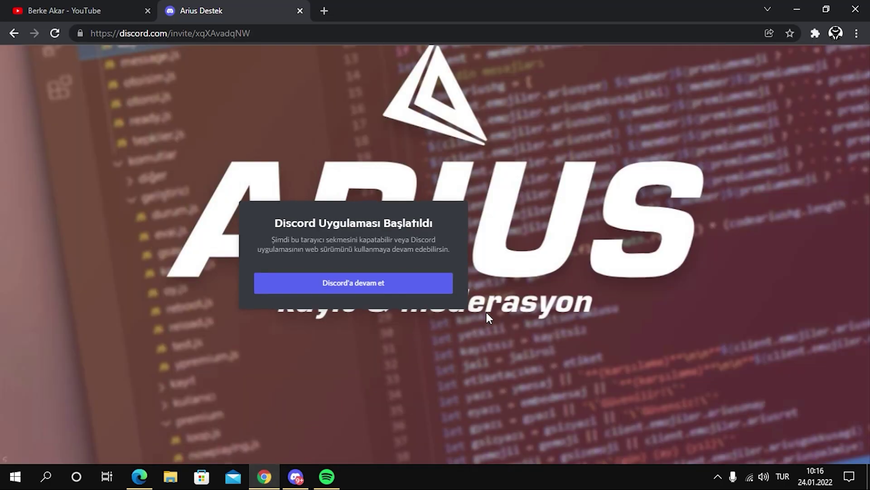
{"action": "left_click", "coordinate": [14, 34]}
{"action": "left_click", "coordinate": [13, 34]}
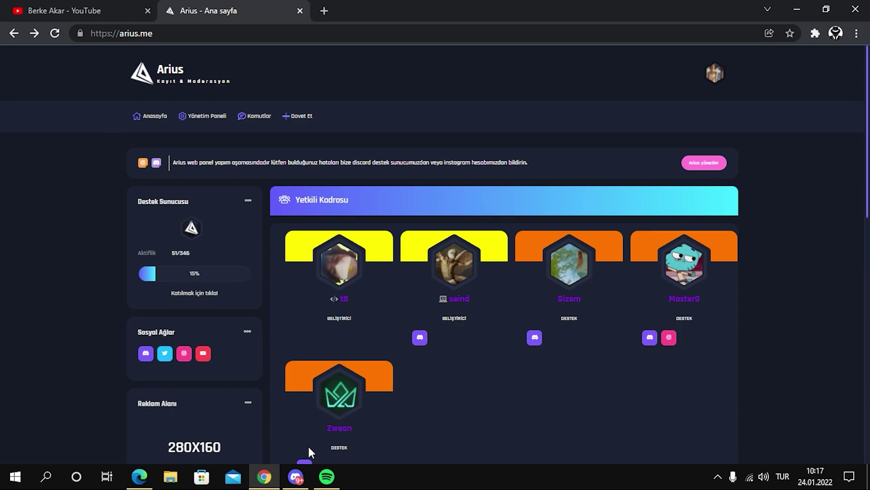
- Switch to Discord and assign the Bot role to the Arius bot in the member list
{"action": "left_click", "coordinate": [295, 476]}
{"action": "left_click", "coordinate": [793, 82]}
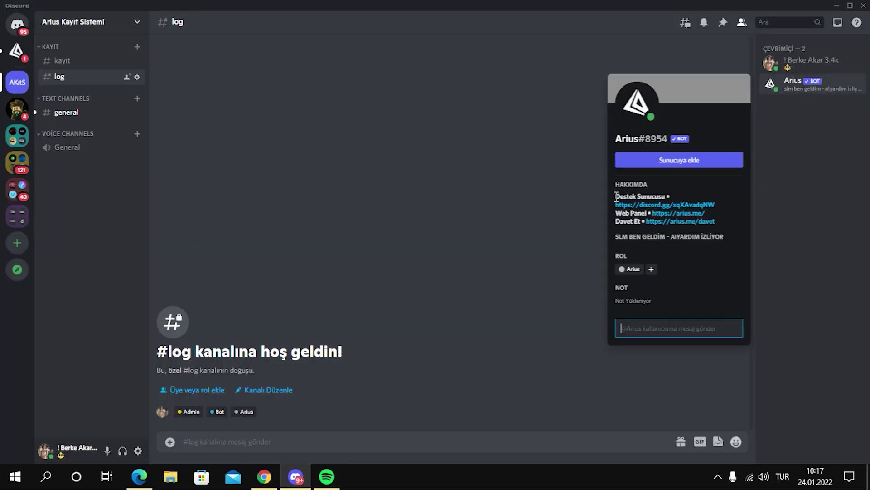
{"action": "left_click", "coordinate": [652, 269]}
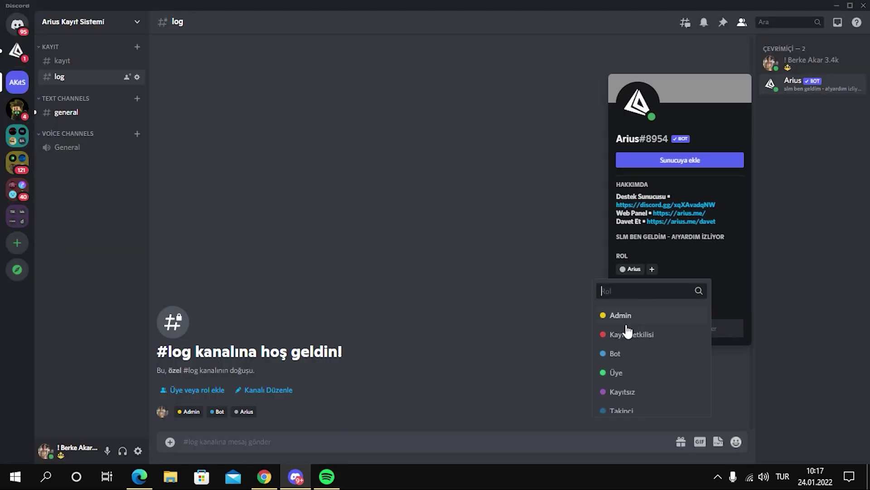
{"action": "left_click", "coordinate": [622, 374]}
- Assign the Admin role to the server owner's own account
{"action": "left_click", "coordinate": [784, 65]}
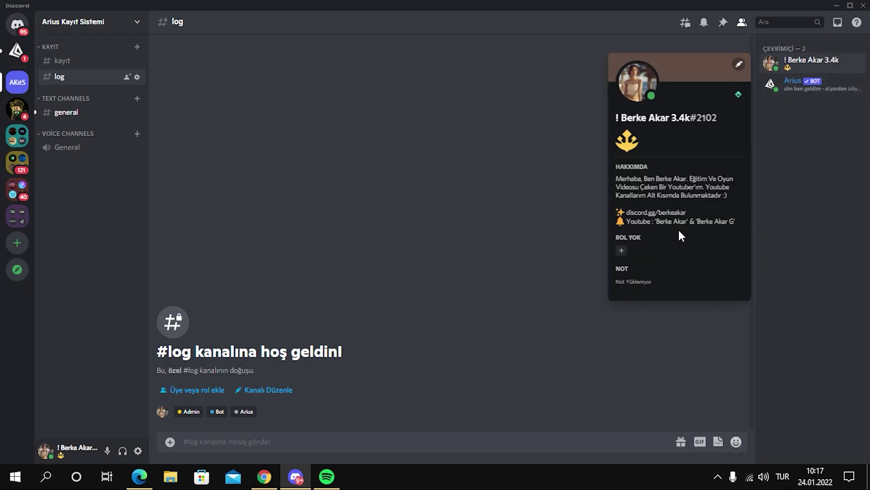
{"action": "left_click", "coordinate": [622, 250]}
{"action": "left_click", "coordinate": [600, 303]}
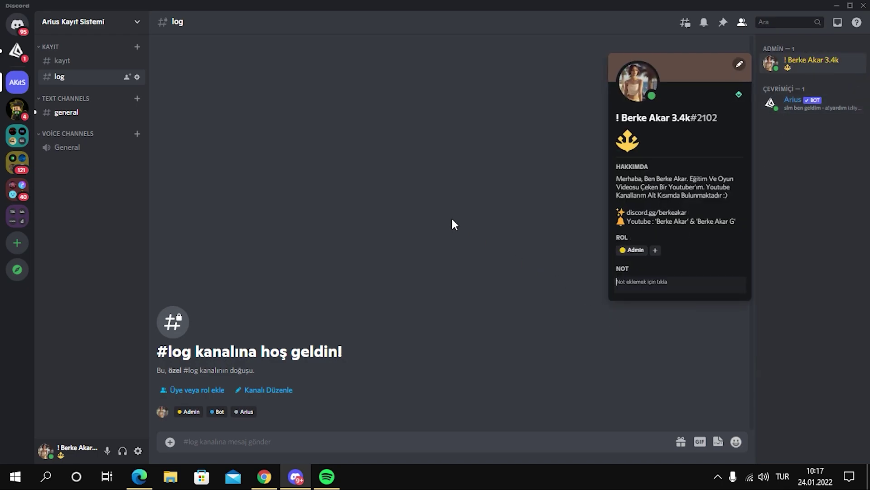
{"action": "left_click", "coordinate": [453, 220]}
- In the server's role settings, move the Arius role directly below Admin, save the changes and close the settings
{"action": "left_click", "coordinate": [124, 22]}
{"action": "left_click", "coordinate": [120, 86]}
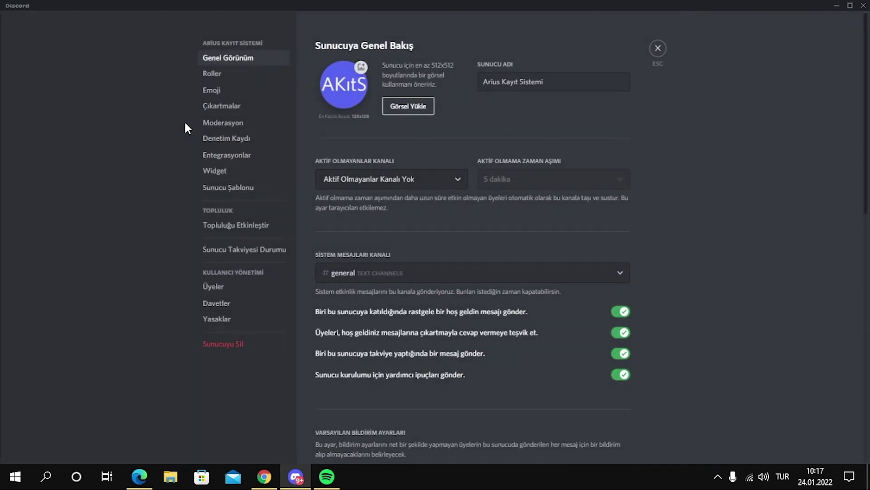
{"action": "left_click", "coordinate": [225, 74]}
{"action": "left_click", "coordinate": [402, 204]}
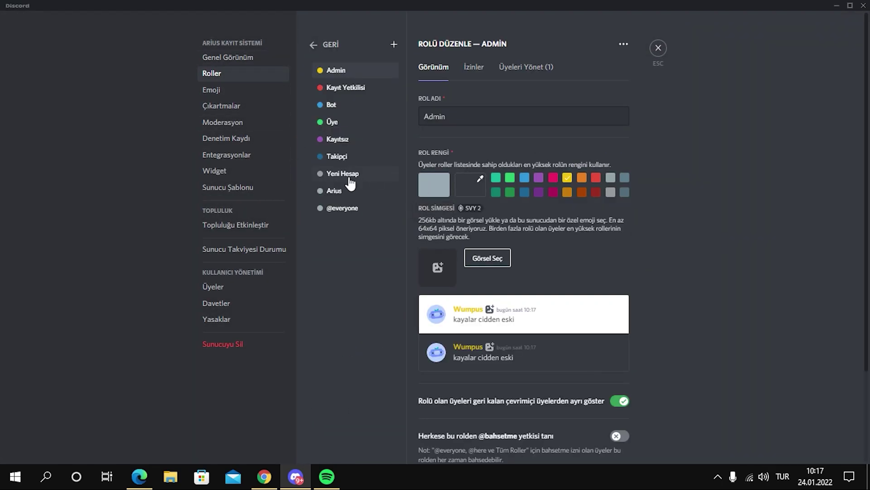
{"action": "left_click", "coordinate": [339, 193]}
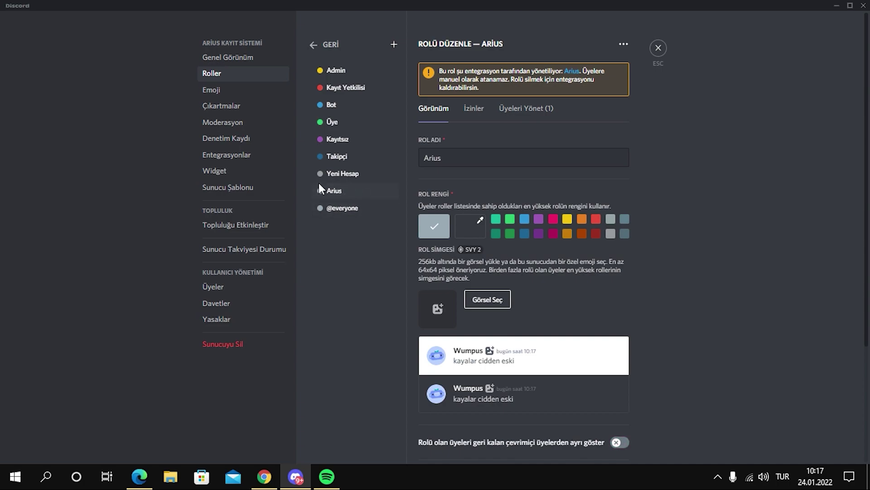
{"action": "left_click_drag", "start_coordinate": [334, 195], "coordinate": [347, 89]}
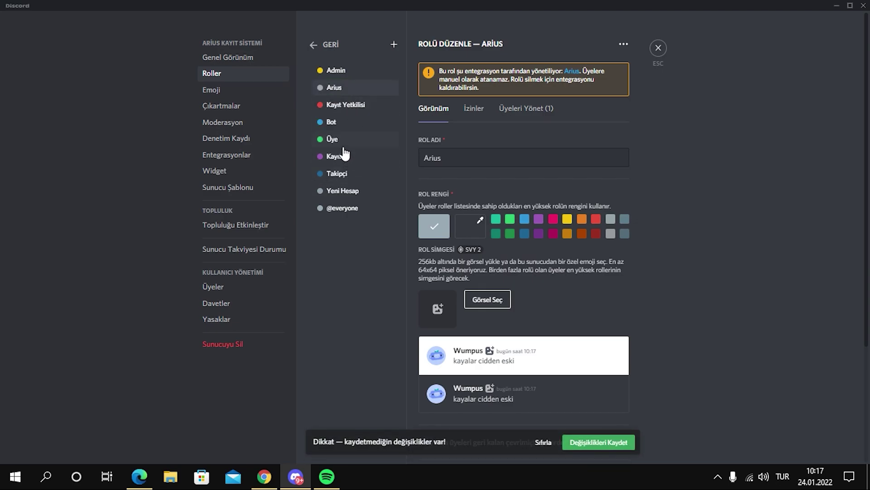
{"action": "scroll", "coordinate": [517, 250], "scroll_direction": "down", "scroll_amount": 1}
{"action": "left_click", "coordinate": [595, 444]}
{"action": "left_click", "coordinate": [657, 49]}
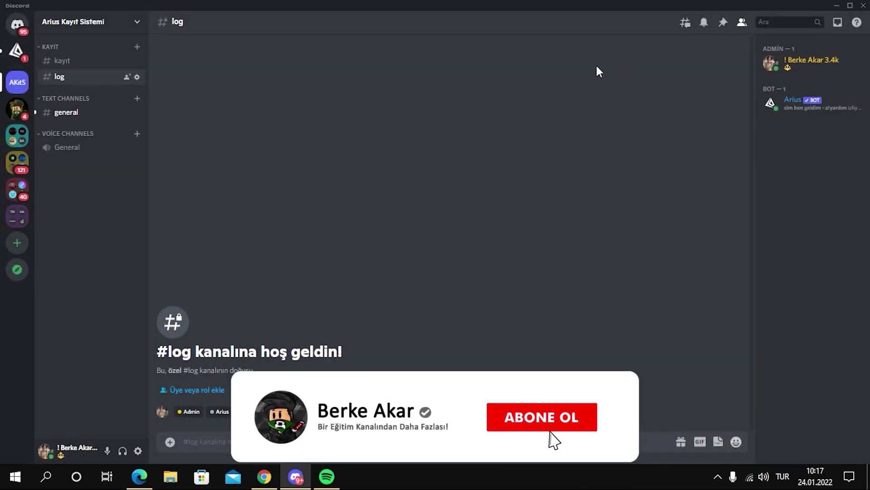
- Switch to the Arius website and open the management page of the Arius Kayıt Sistemi server
{"action": "left_click", "coordinate": [265, 476]}
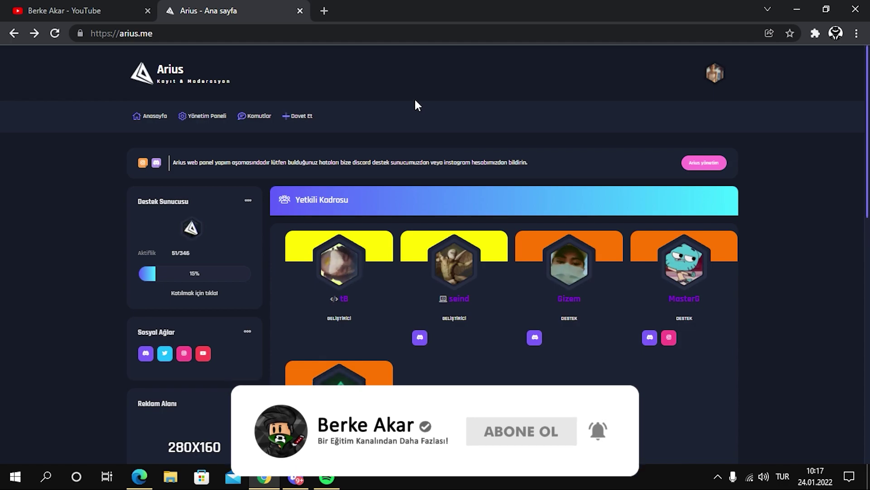
{"action": "left_click", "coordinate": [198, 121]}
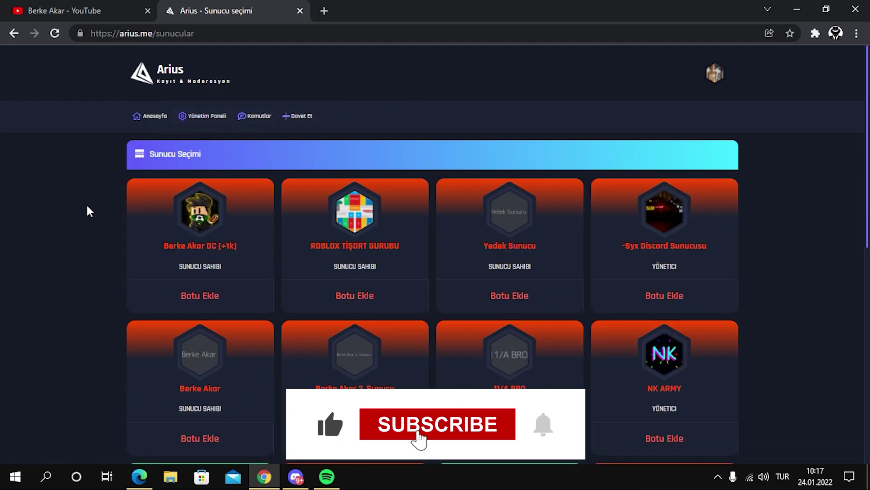
{"action": "scroll", "coordinate": [85, 205], "scroll_direction": "down", "scroll_amount": 3}
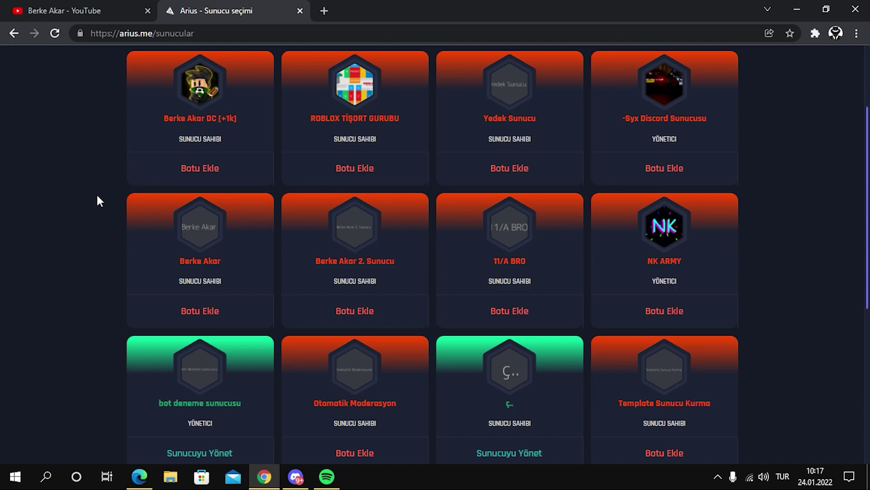
{"action": "scroll", "coordinate": [98, 197], "scroll_direction": "down", "scroll_amount": 1}
{"action": "scroll", "coordinate": [100, 199], "scroll_direction": "down", "scroll_amount": 1}
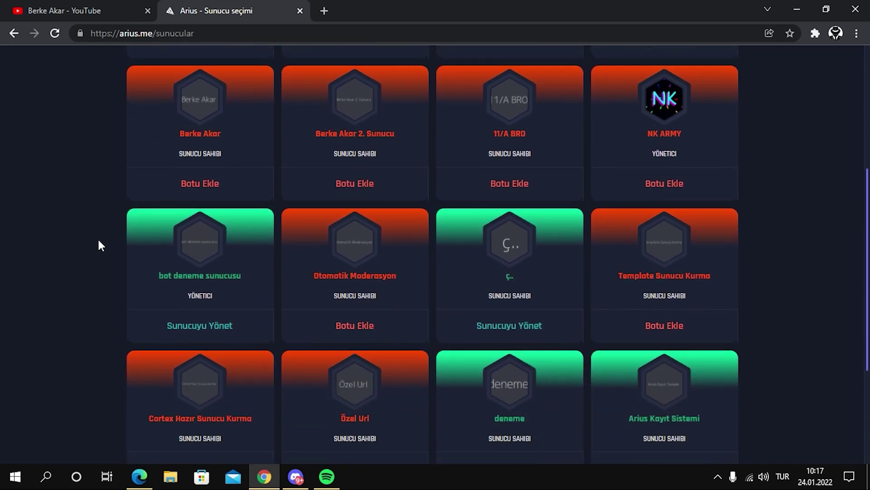
{"action": "scroll", "coordinate": [101, 241], "scroll_direction": "down", "scroll_amount": 1}
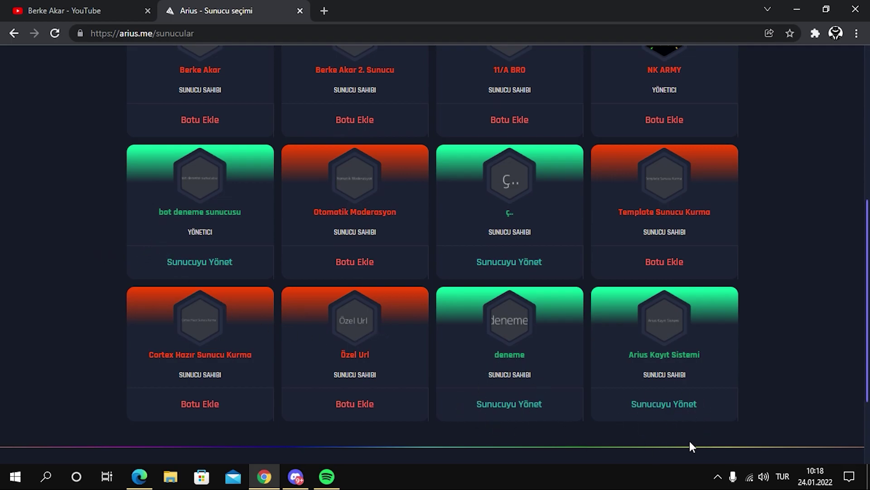
{"action": "scroll", "coordinate": [326, 235], "scroll_direction": "up", "scroll_amount": 4}
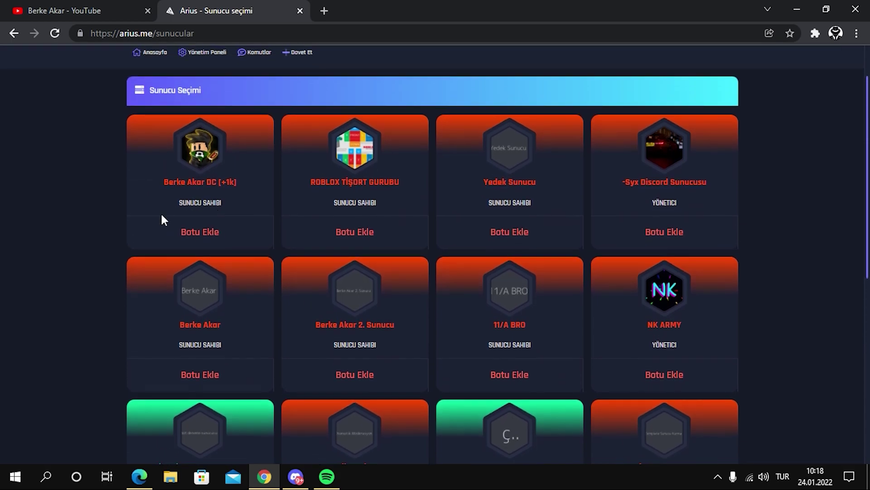
{"action": "scroll", "coordinate": [608, 232], "scroll_direction": "down", "scroll_amount": 8}
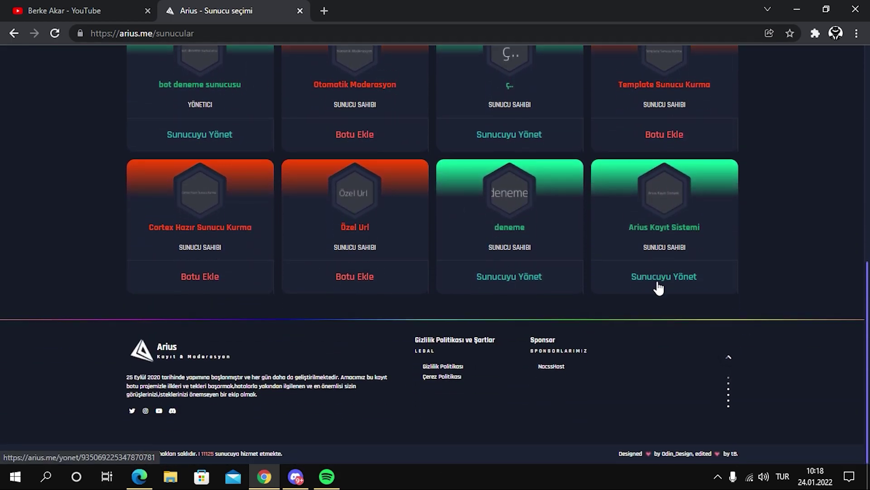
{"action": "left_click", "coordinate": [665, 277]}
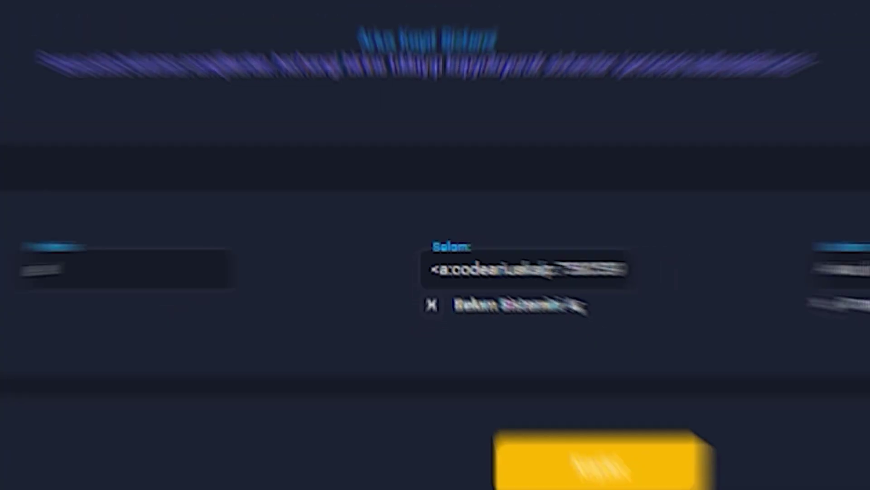
- Look over the available bot systems and open the Kayıt Sistemi settings
{"action": "scroll", "coordinate": [665, 279], "scroll_direction": "down", "scroll_amount": 2}
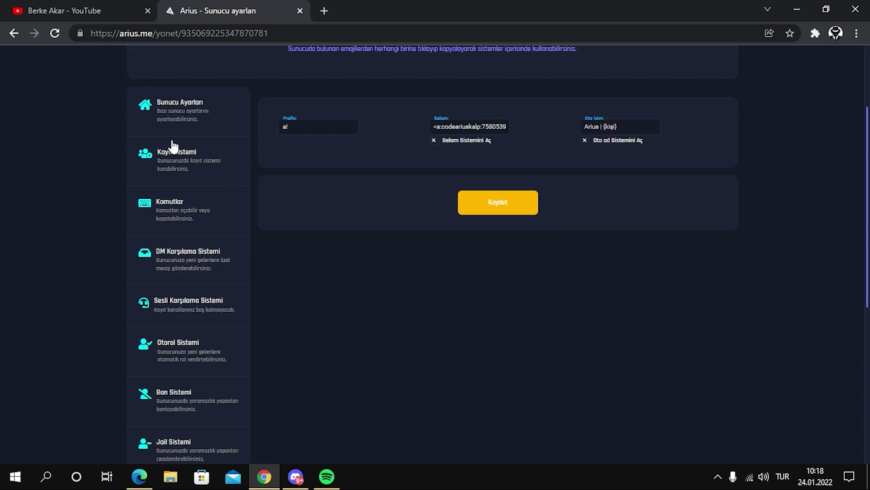
{"action": "scroll", "coordinate": [91, 366], "scroll_direction": "down", "scroll_amount": 3}
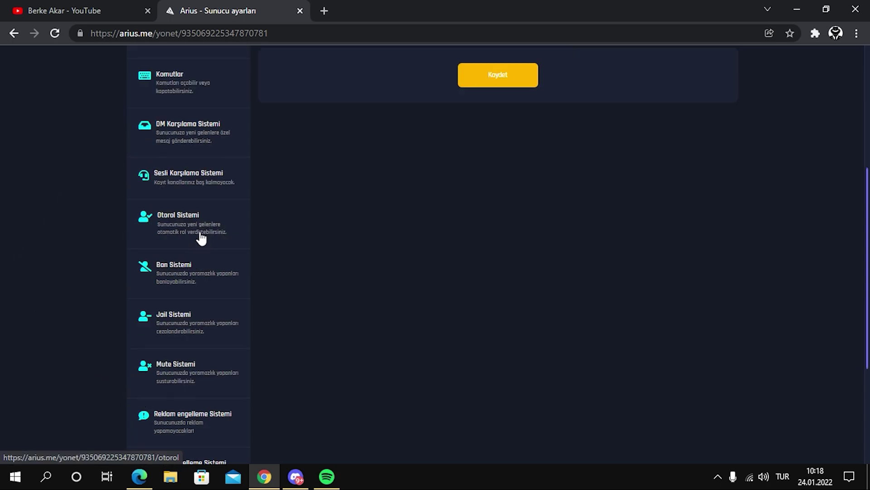
{"action": "scroll", "coordinate": [69, 253], "scroll_direction": "up", "scroll_amount": 3}
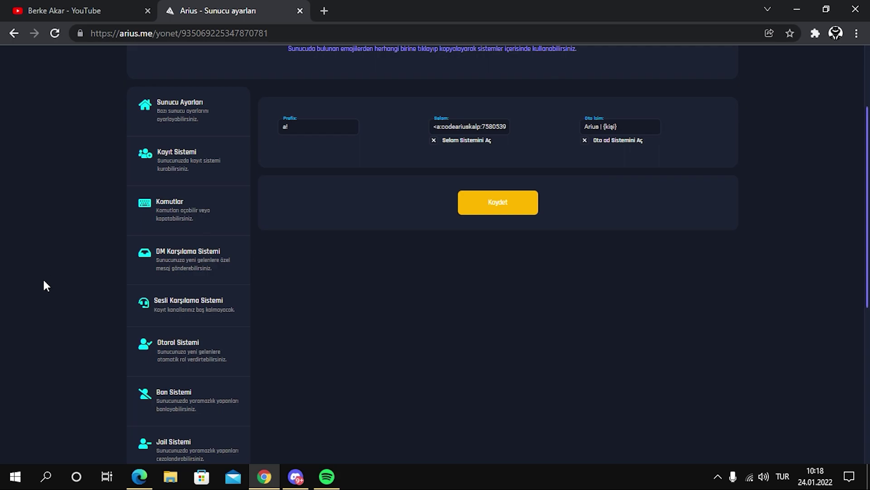
{"action": "left_click", "coordinate": [184, 163]}
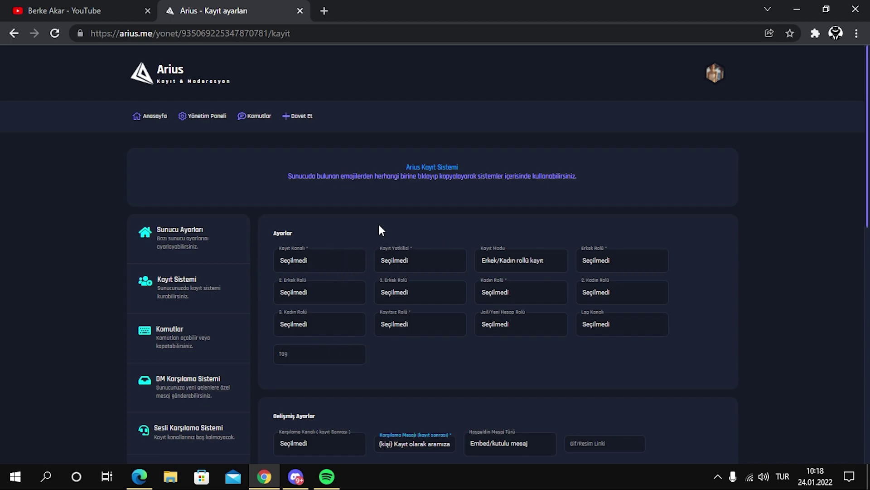
{"action": "left_click", "coordinate": [316, 268]}
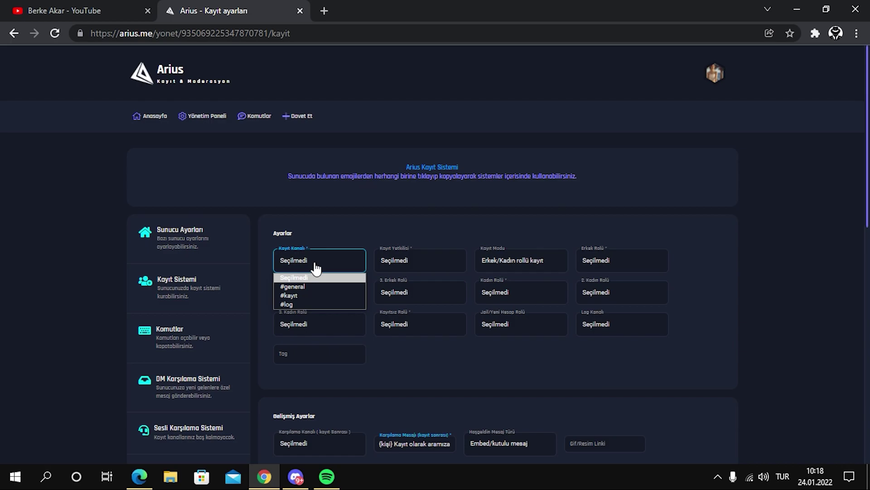
{"action": "left_click", "coordinate": [301, 297]}
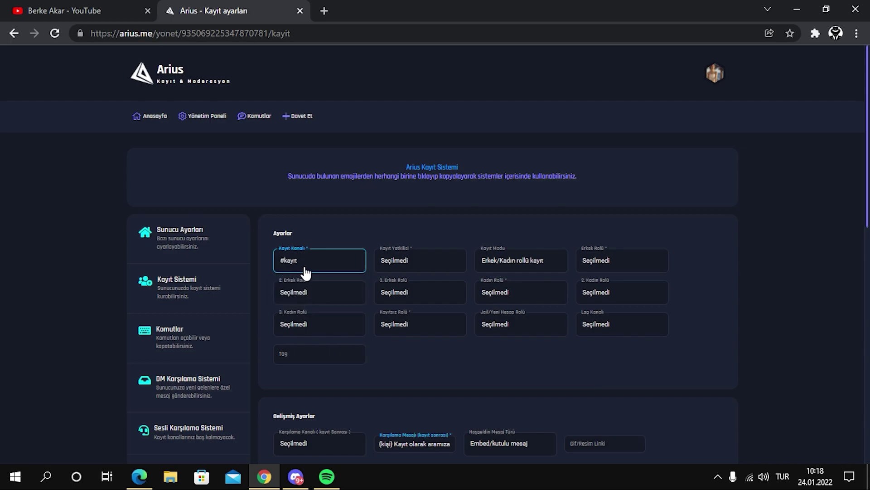
{"action": "left_click", "coordinate": [398, 267]}
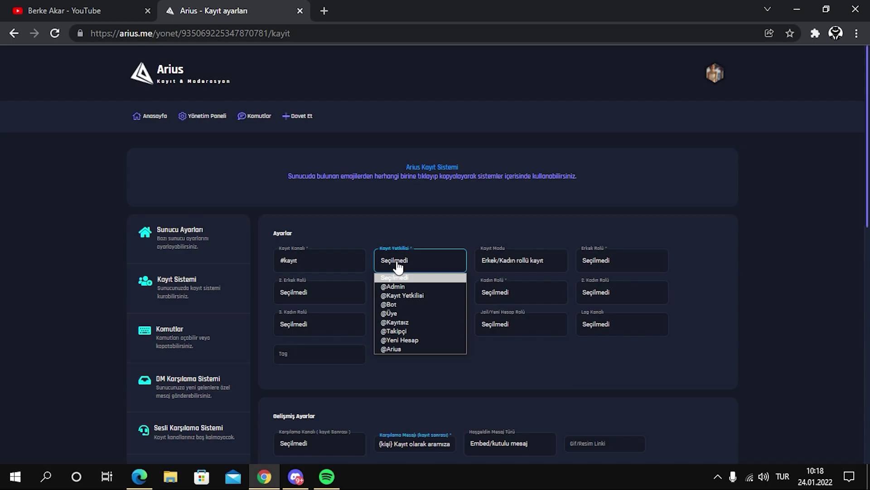
{"action": "left_click", "coordinate": [399, 297]}
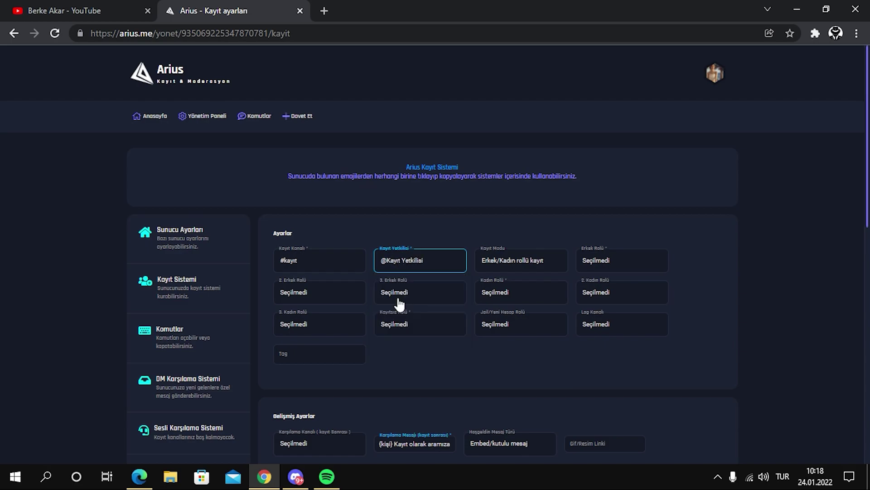
{"action": "left_click", "coordinate": [516, 265]}
{"action": "left_click", "coordinate": [506, 289]}
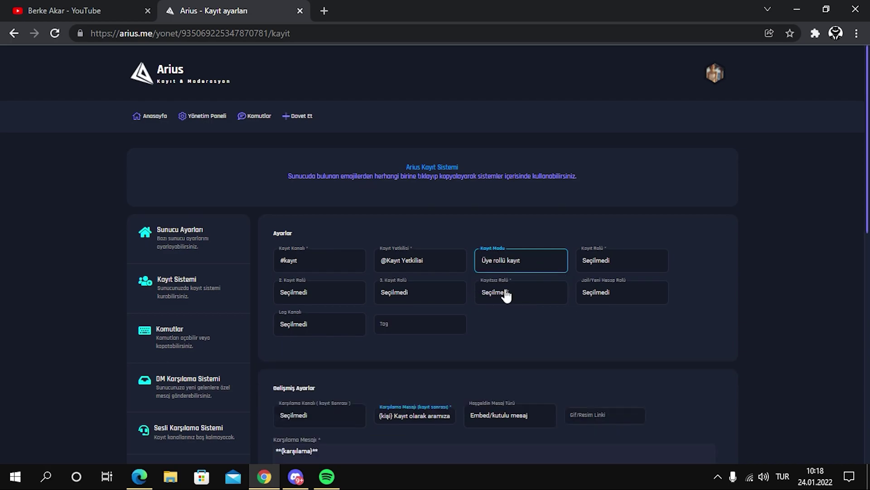
{"action": "left_click", "coordinate": [608, 259]}
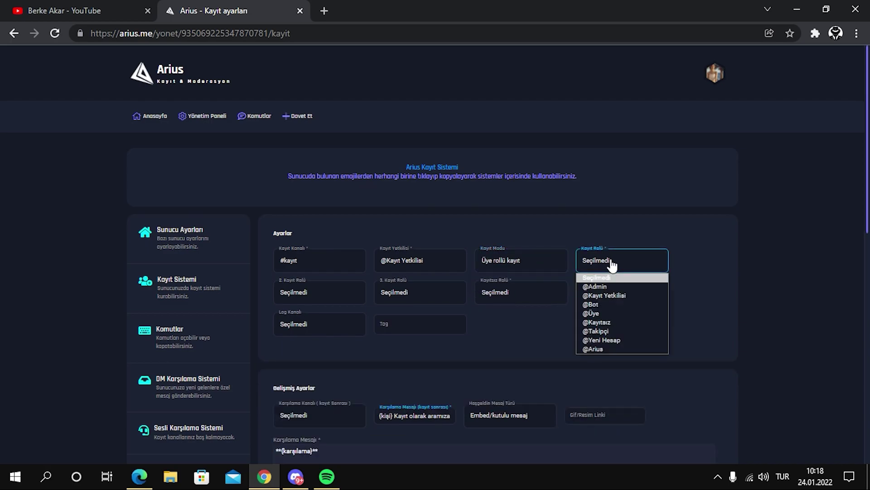
{"action": "left_click", "coordinate": [624, 312]}
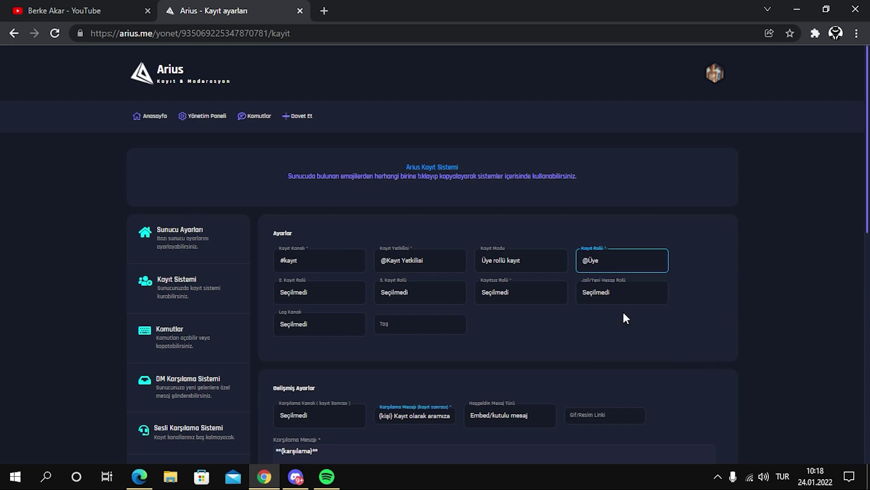
{"action": "left_click", "coordinate": [317, 295]}
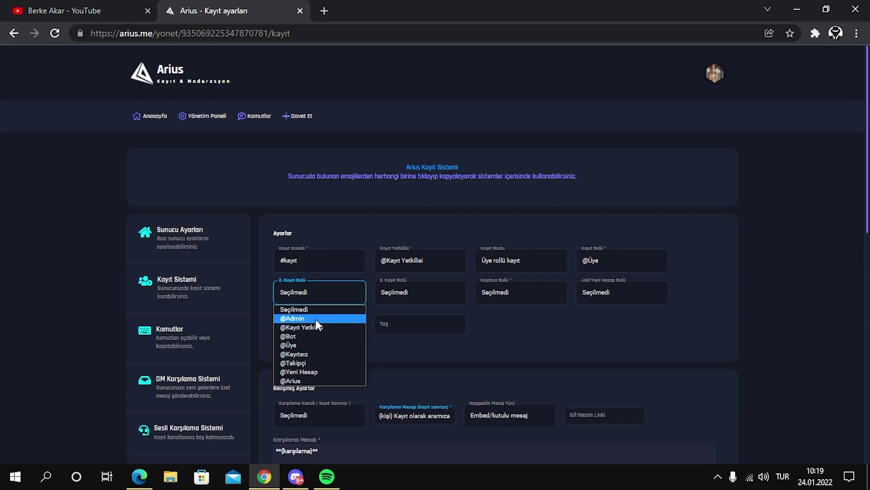
{"action": "left_click", "coordinate": [298, 363]}
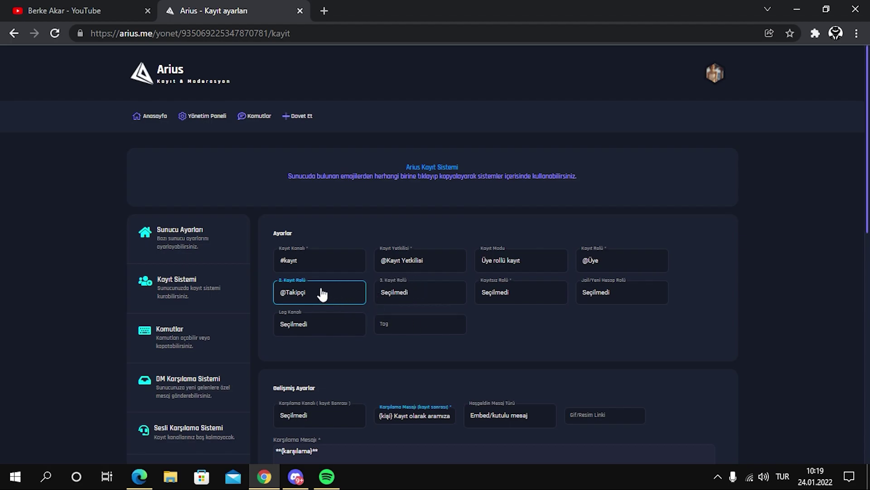
{"action": "left_click", "coordinate": [532, 296]}
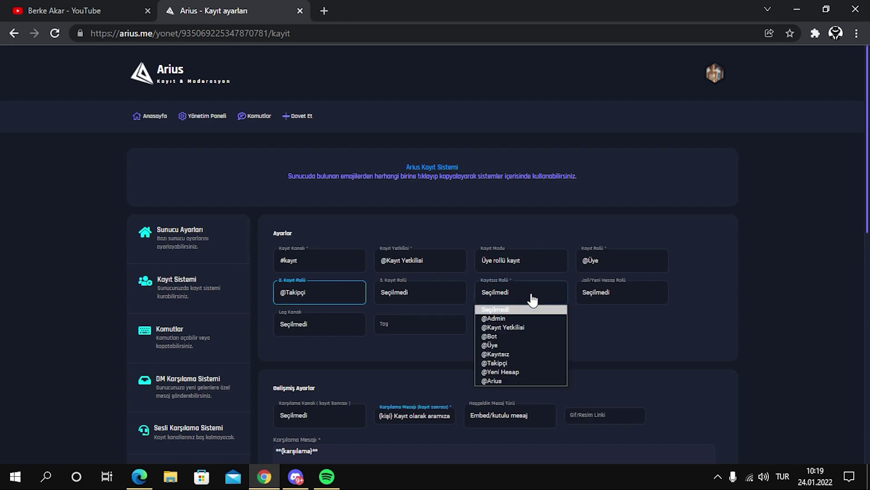
{"action": "left_click", "coordinate": [517, 355]}
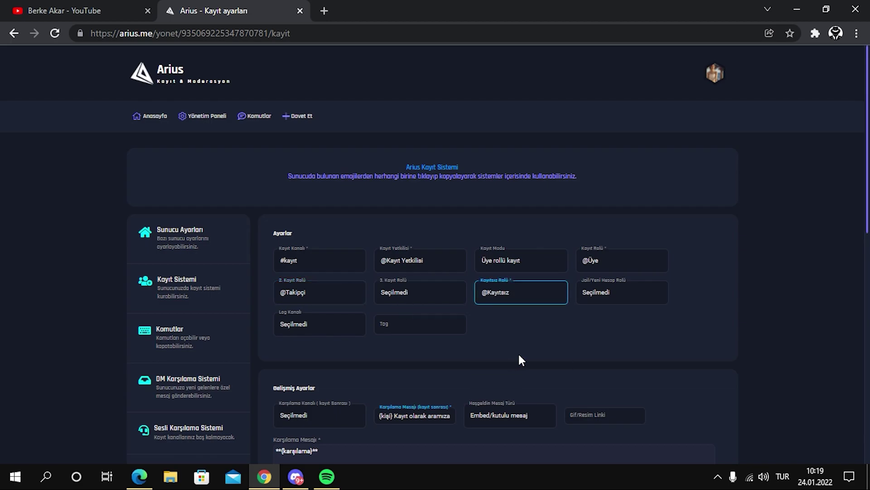
{"action": "left_click", "coordinate": [616, 299]}
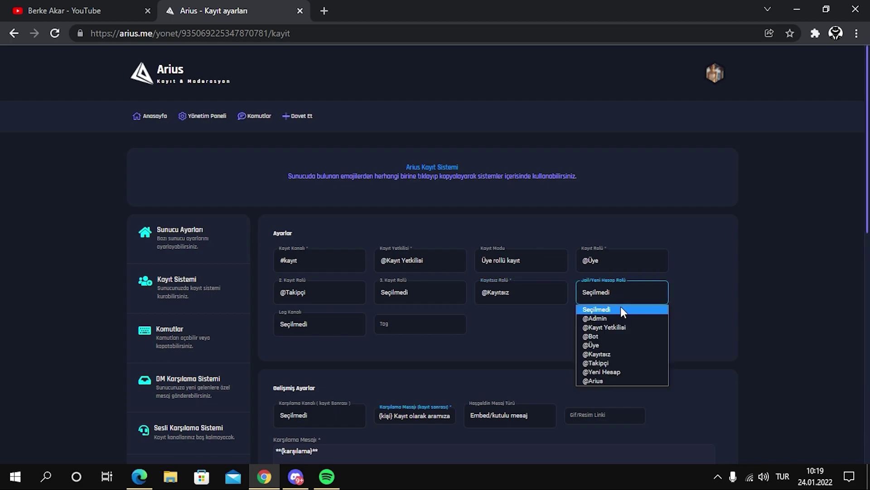
{"action": "left_click", "coordinate": [599, 372]}
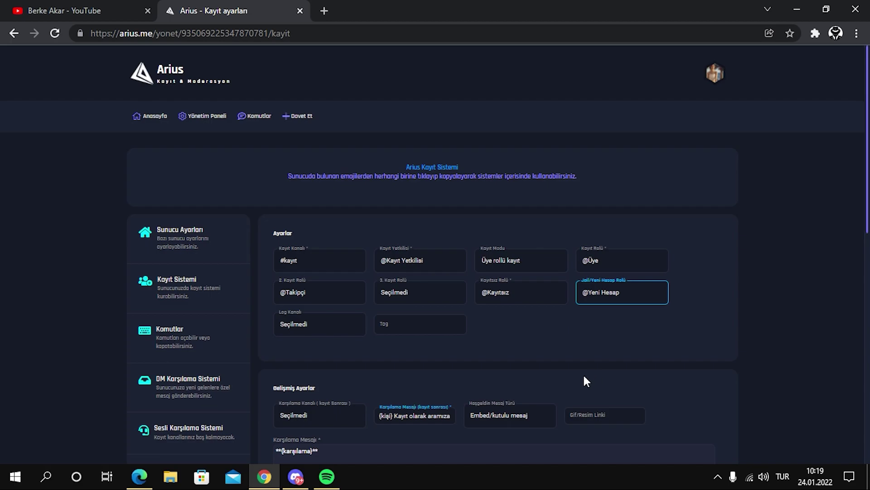
- Set the log channel (Log Kanalı) to #log and the member tag (Tag) to "Brk |"
{"action": "left_click", "coordinate": [332, 334]}
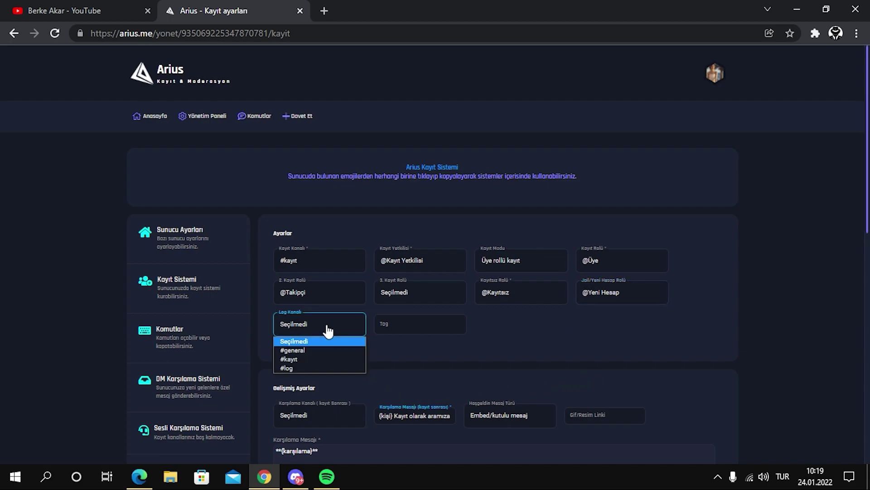
{"action": "left_click", "coordinate": [303, 368]}
{"action": "left_click", "coordinate": [417, 329]}
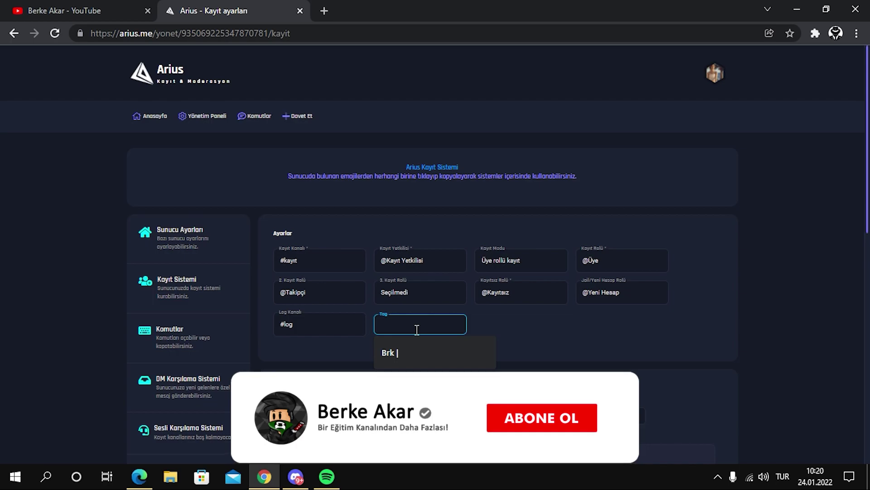
{"action": "left_click", "coordinate": [404, 355]}
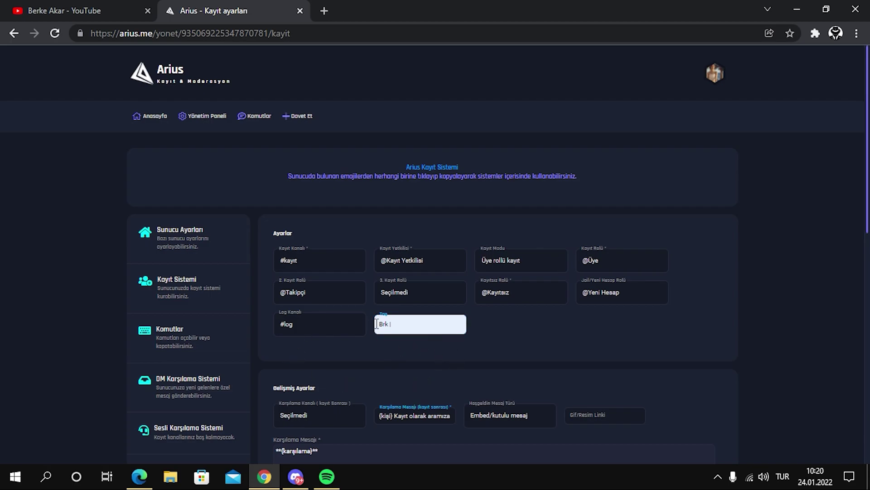
- In the advanced settings, set the post-registration welcome channel (Karşılama Kanalı) to #kayıt and check the welcome message text
{"action": "scroll", "coordinate": [409, 347], "scroll_direction": "down", "scroll_amount": 1}
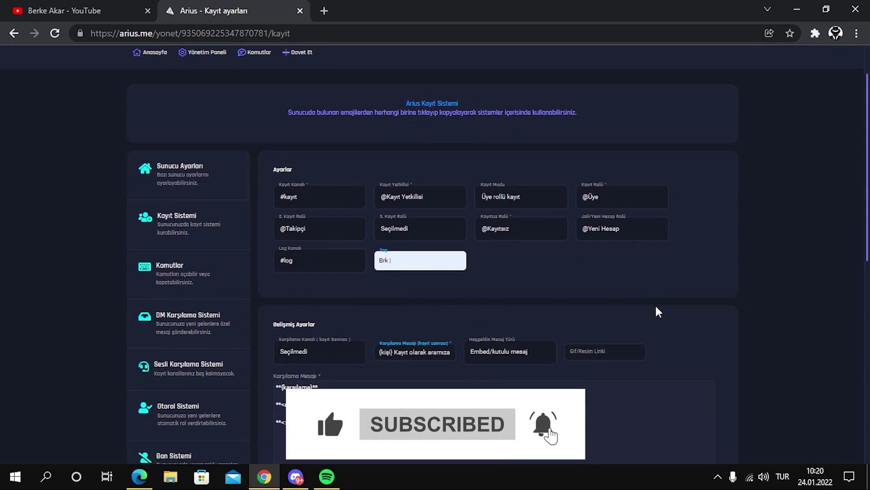
{"action": "scroll", "coordinate": [656, 311], "scroll_direction": "down", "scroll_amount": 2}
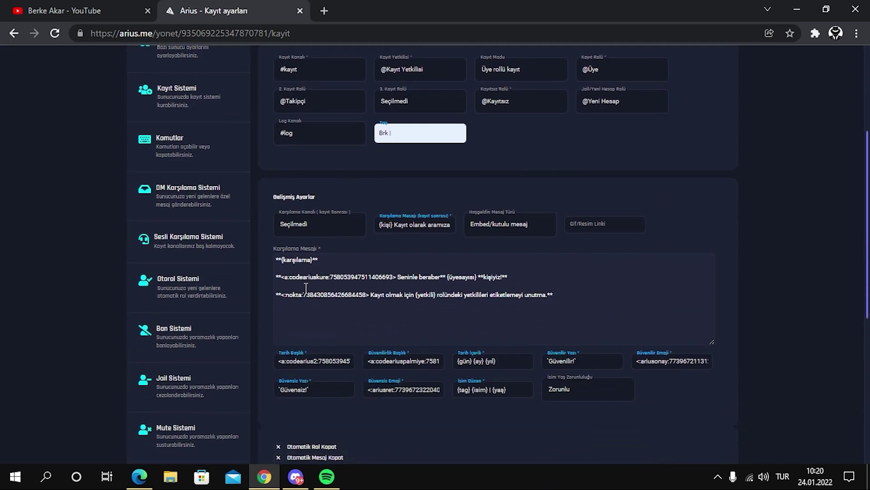
{"action": "left_click", "coordinate": [312, 226]}
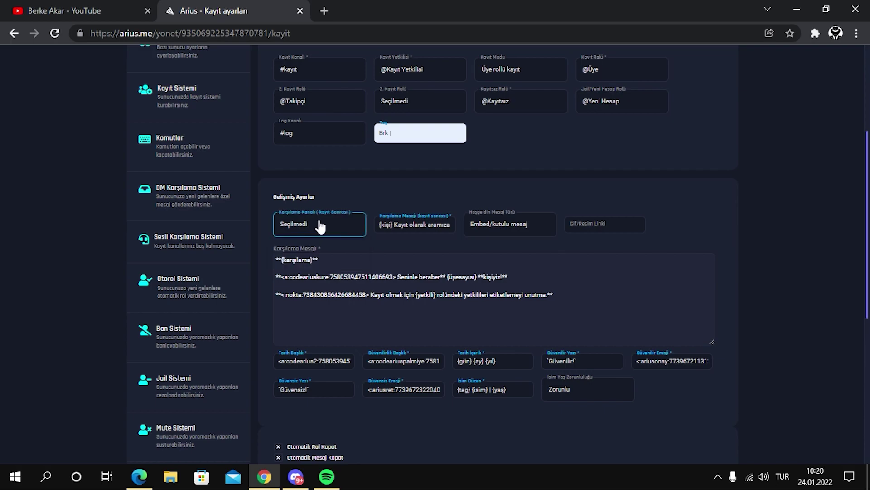
{"action": "left_click", "coordinate": [321, 225]}
{"action": "left_click", "coordinate": [306, 257]}
{"action": "left_click_drag", "start_coordinate": [379, 225], "coordinate": [426, 241]}
{"action": "left_click", "coordinate": [463, 254]}
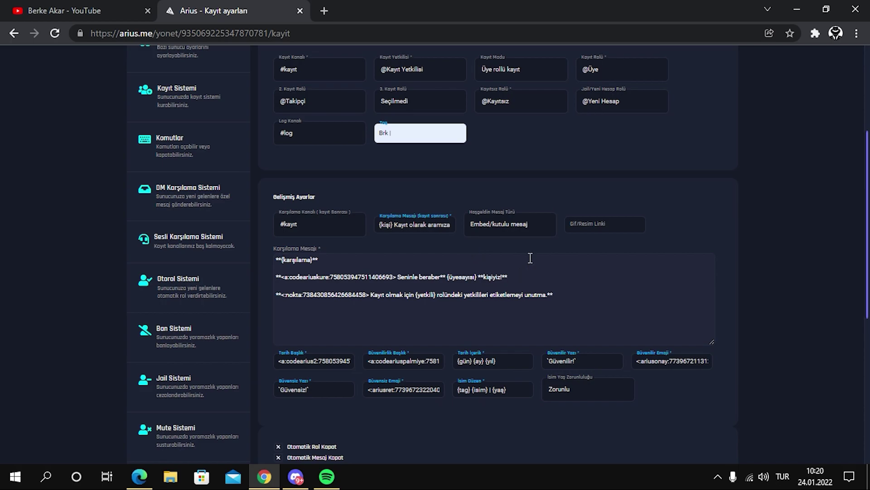
- Try the Normal mesaj option for the welcome message type (Hoşgeldin Mesaj Türü), and return it to Embed/kutulu mesaj
{"action": "left_click", "coordinate": [505, 235]}
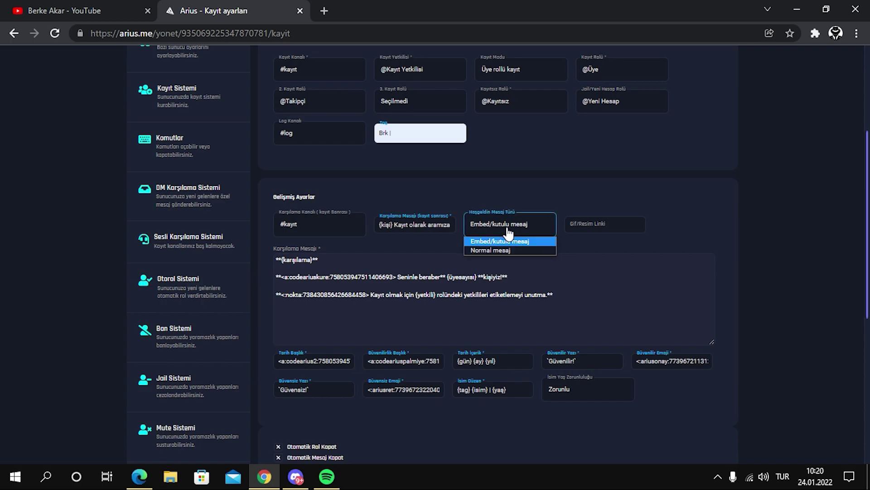
{"action": "left_click", "coordinate": [490, 250]}
{"action": "left_click", "coordinate": [513, 234]}
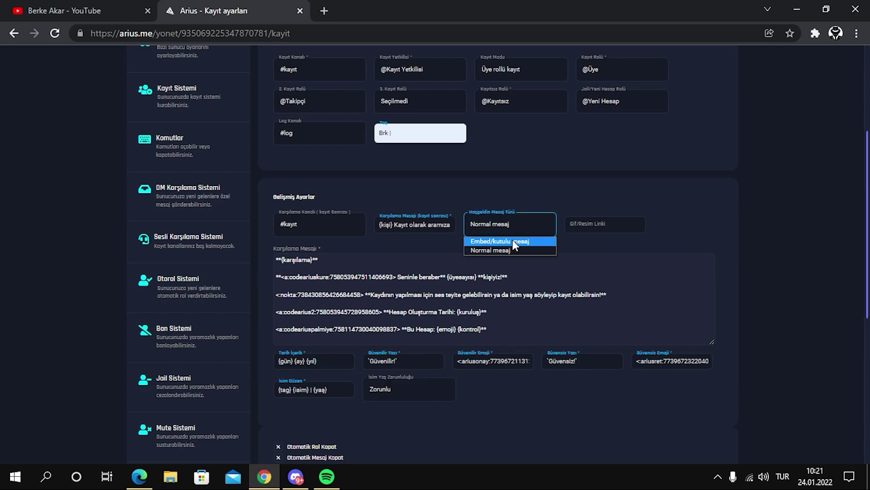
{"action": "left_click", "coordinate": [511, 241]}
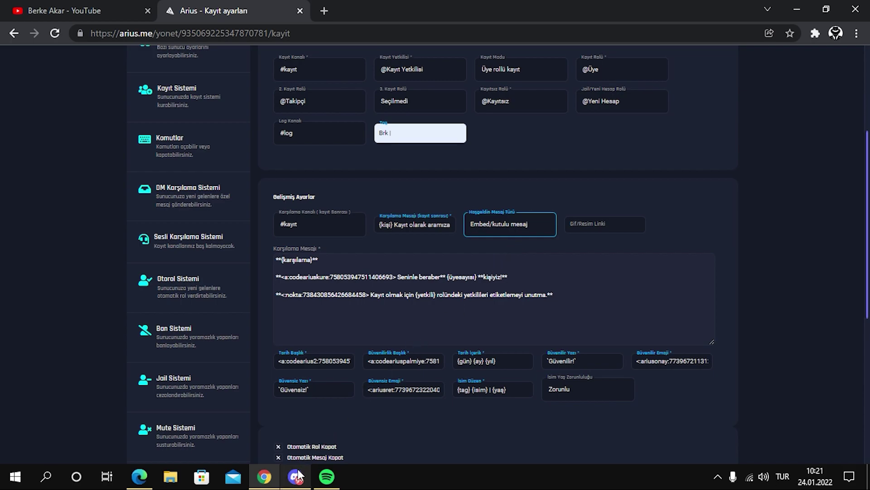
- Switch to Discord, look at an example embed message in another server's bot-komut channel, and return to the Arius settings
{"action": "left_click", "coordinate": [294, 395]}
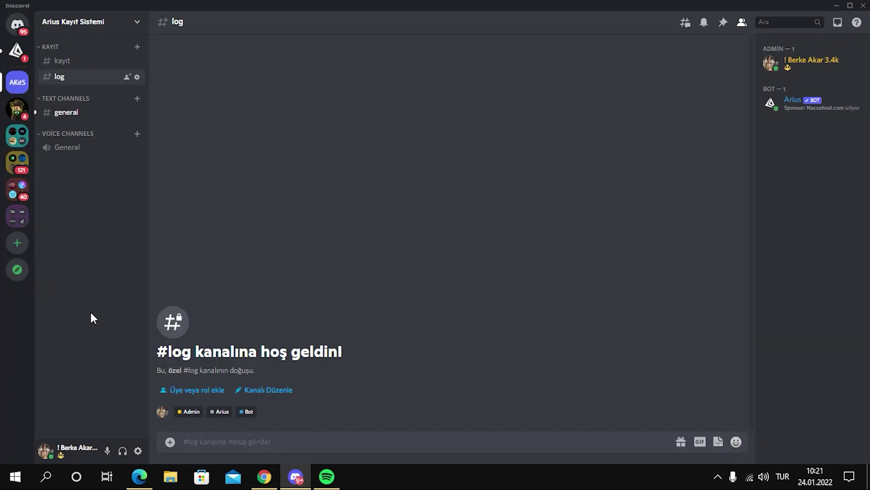
{"action": "left_click", "coordinate": [17, 108]}
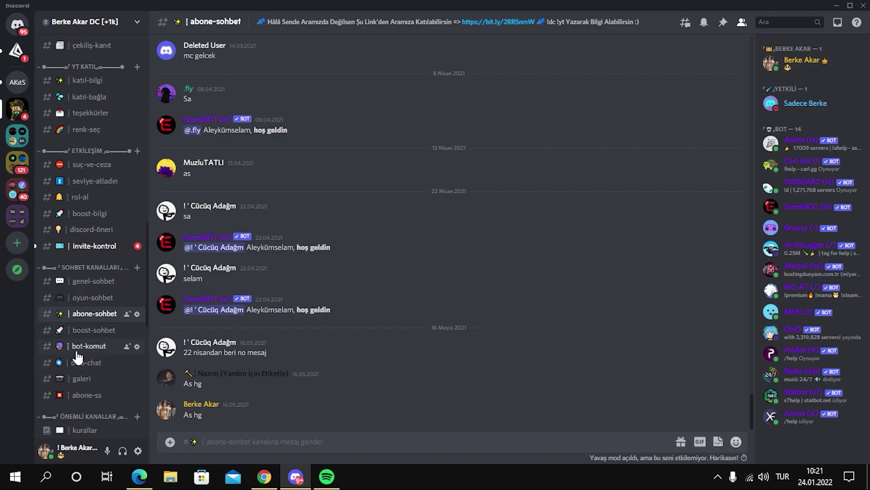
{"action": "left_click", "coordinate": [74, 345]}
{"action": "scroll", "coordinate": [237, 251], "scroll_direction": "up", "scroll_amount": 2}
{"action": "scroll", "coordinate": [238, 251], "scroll_direction": "up", "scroll_amount": 4}
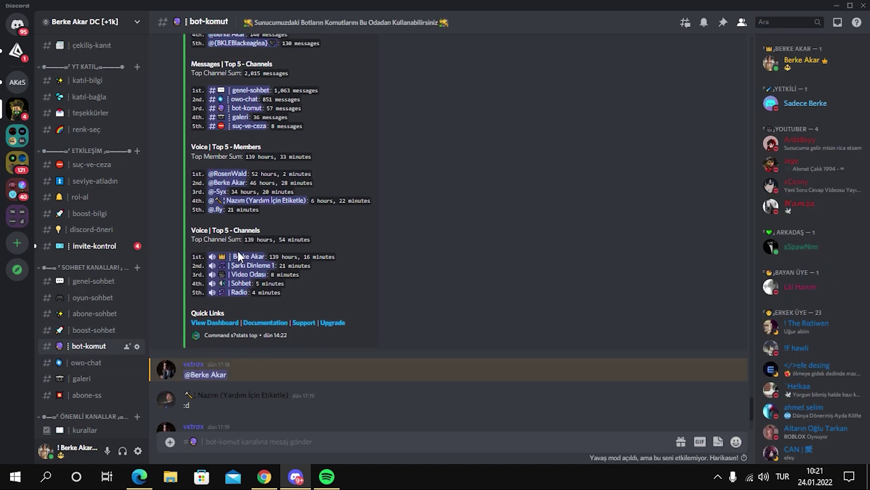
{"action": "scroll", "coordinate": [317, 218], "scroll_direction": "down", "scroll_amount": 4}
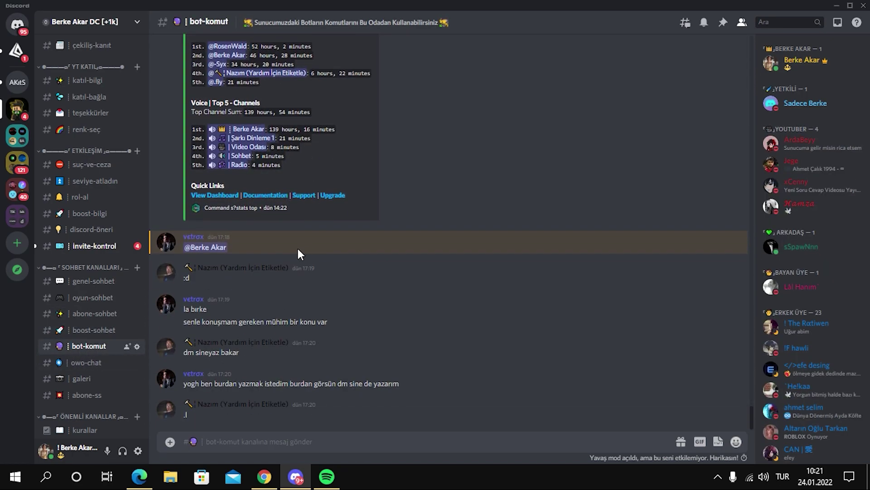
{"action": "key", "text": "alt+Tab"}
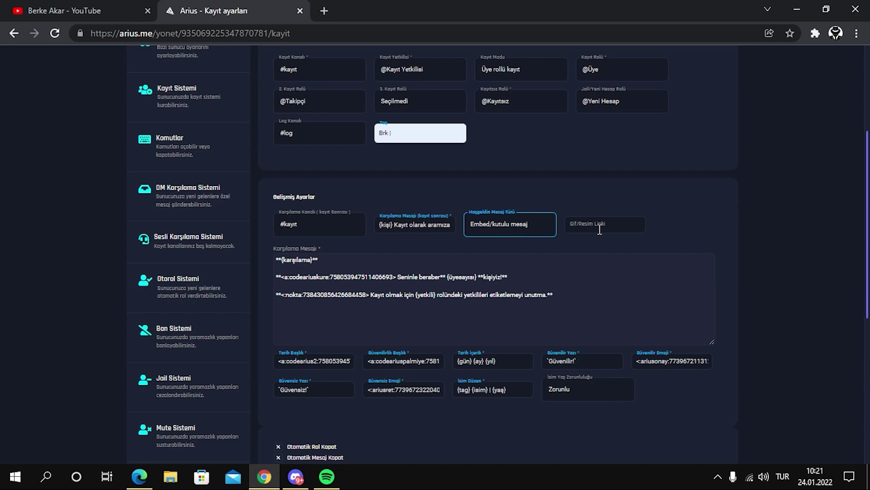
- Expand the list of variables usable in the registration system (Kullanılabilecek değişkenler) and read through it
{"action": "scroll", "coordinate": [580, 236], "scroll_direction": "down", "scroll_amount": 1}
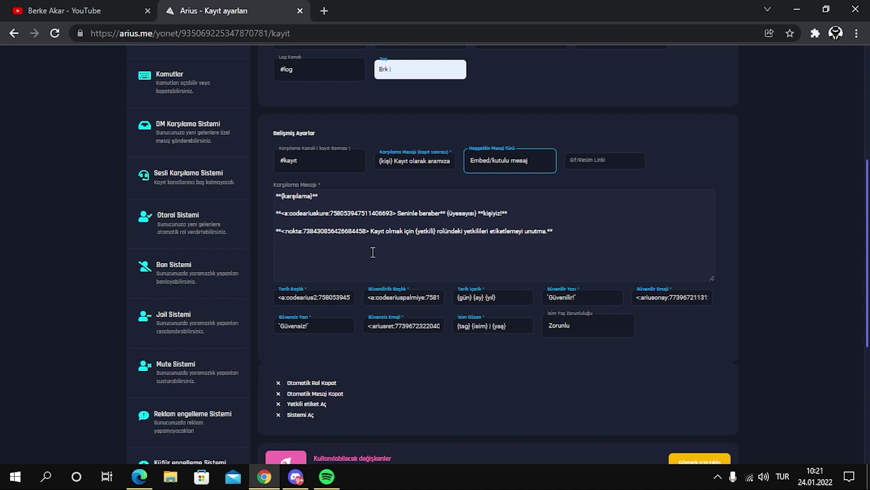
{"action": "scroll", "coordinate": [358, 249], "scroll_direction": "down", "scroll_amount": 2}
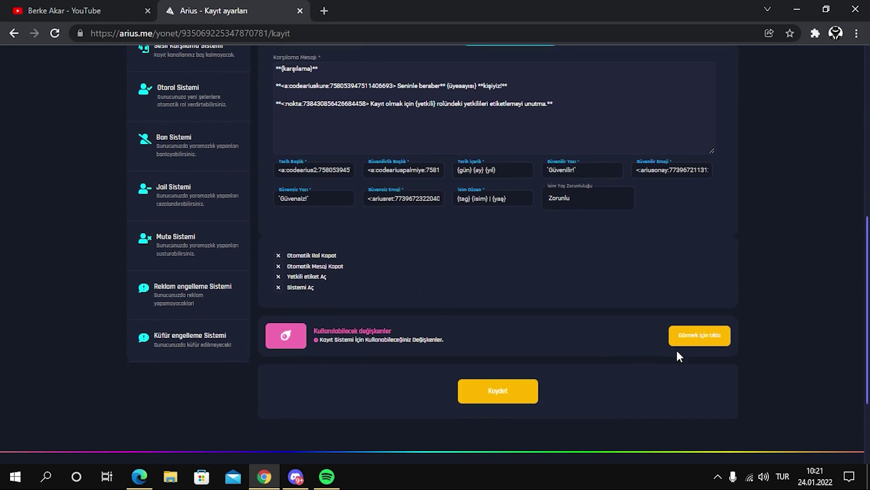
{"action": "left_click", "coordinate": [702, 340]}
{"action": "scroll", "coordinate": [564, 306], "scroll_direction": "down", "scroll_amount": 3}
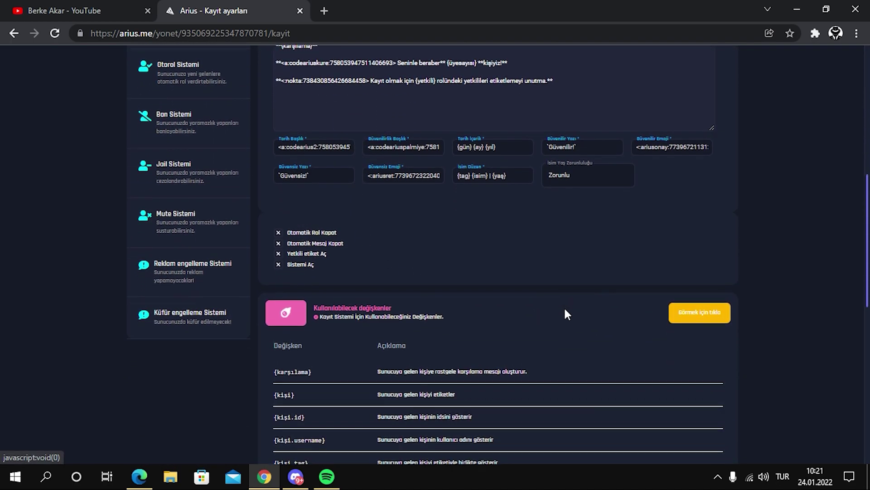
{"action": "triple_click", "coordinate": [294, 227]}
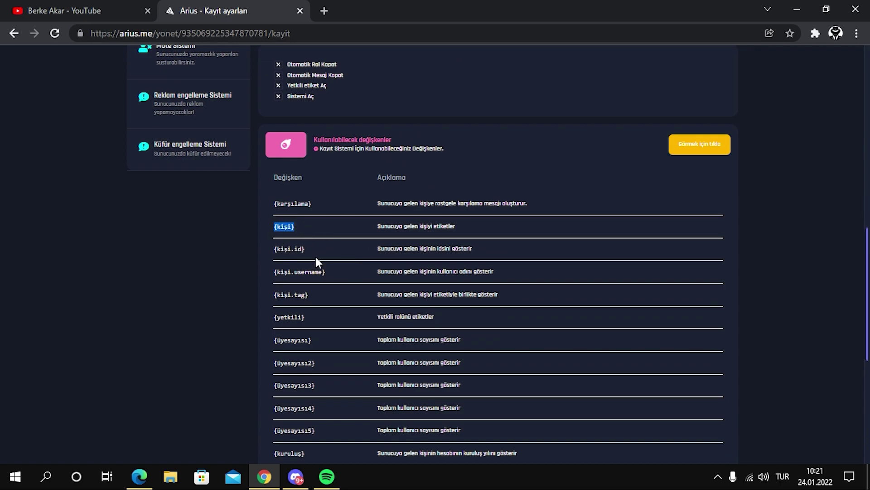
{"action": "scroll", "coordinate": [372, 342], "scroll_direction": "down", "scroll_amount": 4}
{"action": "scroll", "coordinate": [372, 344], "scroll_direction": "up", "scroll_amount": 10}
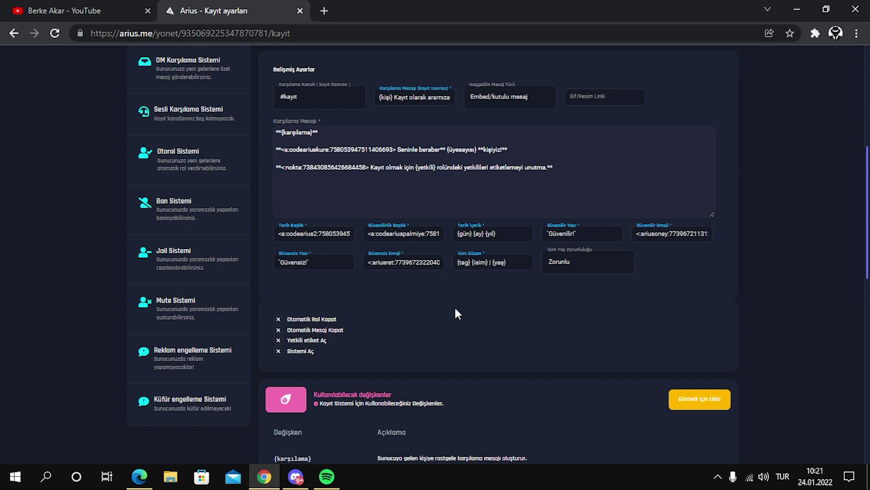
- Check the options of the name and age requirement (İsim Yaş Zorunluluğu) and keep it on Zorunlu
{"action": "scroll", "coordinate": [462, 325], "scroll_direction": "up", "scroll_amount": 1}
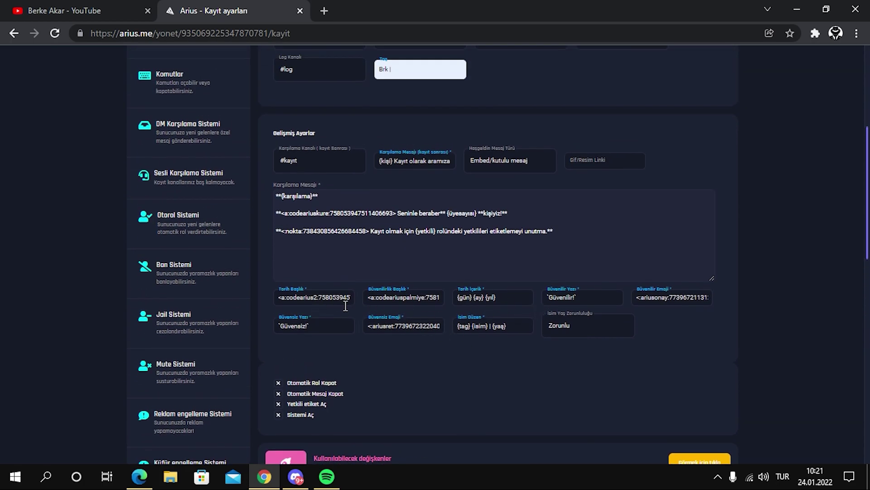
{"action": "left_click", "coordinate": [577, 332]}
{"action": "left_click", "coordinate": [574, 335]}
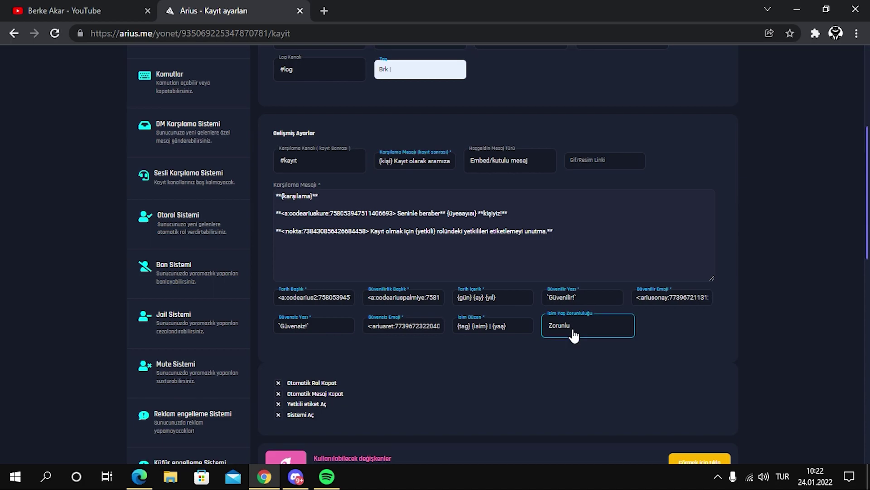
{"action": "left_click", "coordinate": [574, 336]}
{"action": "left_click", "coordinate": [570, 352]}
{"action": "left_click", "coordinate": [564, 351]}
{"action": "left_click", "coordinate": [549, 344]}
- Look over the remaining registration settings and collapse the list of usable variables
{"action": "scroll", "coordinate": [476, 336], "scroll_direction": "up", "scroll_amount": 3}
{"action": "scroll", "coordinate": [435, 323], "scroll_direction": "down", "scroll_amount": 5}
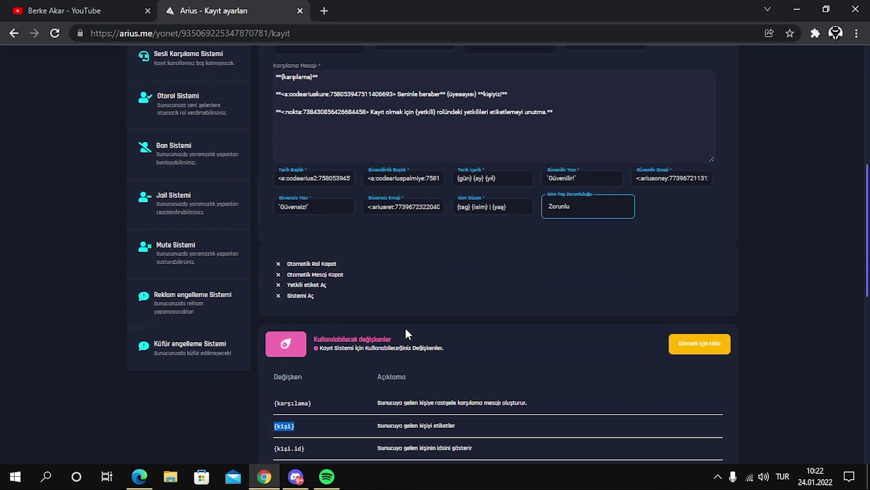
{"action": "scroll", "coordinate": [405, 328], "scroll_direction": "up", "scroll_amount": 1}
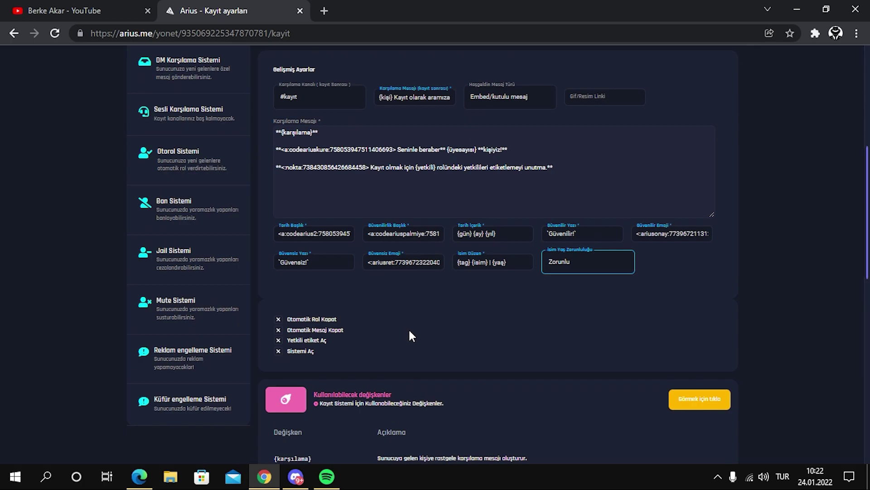
{"action": "scroll", "coordinate": [406, 331], "scroll_direction": "down", "scroll_amount": 10}
{"action": "scroll", "coordinate": [408, 336], "scroll_direction": "up", "scroll_amount": 8}
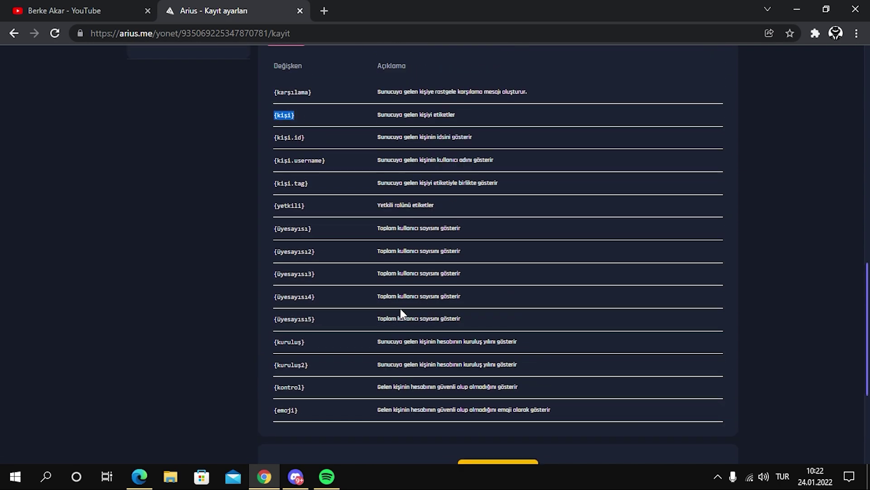
{"action": "left_click", "coordinate": [692, 339]}
- Enable Yetkili etiket Aç and Sistemi Aç, and save the registration settings
{"action": "scroll", "coordinate": [443, 307], "scroll_direction": "up", "scroll_amount": 1}
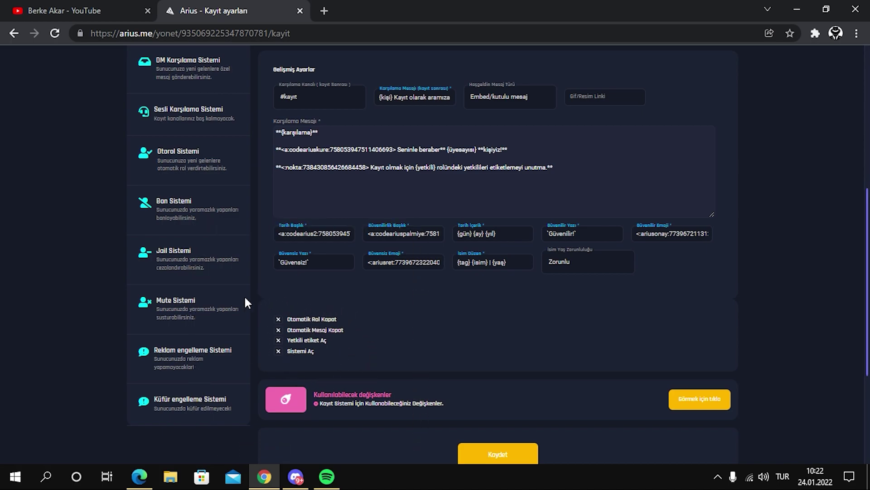
{"action": "left_click", "coordinate": [278, 340]}
{"action": "scroll", "coordinate": [391, 319], "scroll_direction": "down", "scroll_amount": 1}
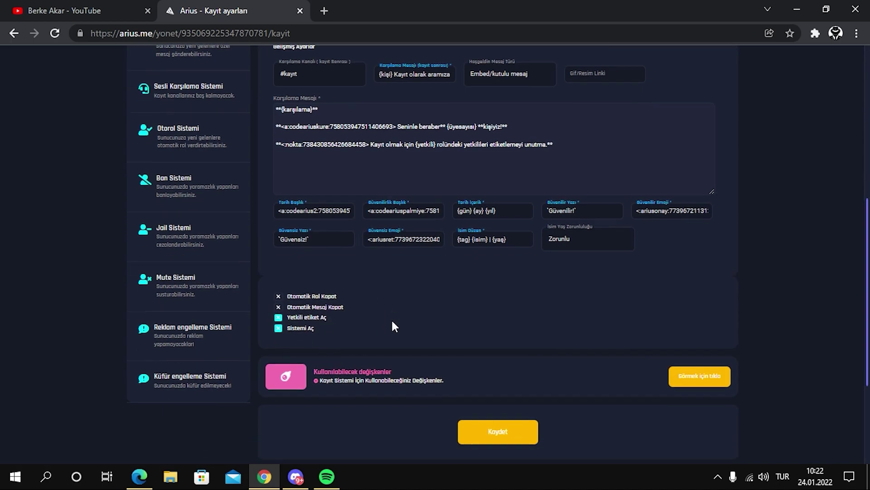
{"action": "left_click", "coordinate": [500, 394]}
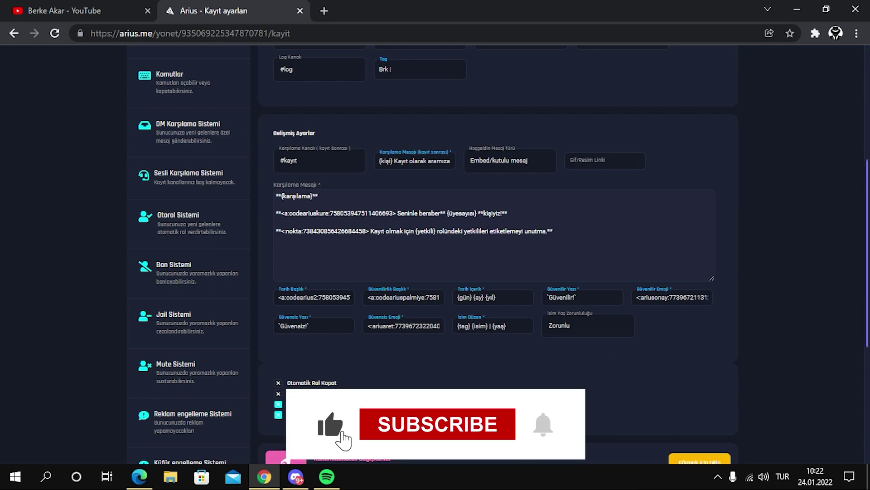
{"action": "scroll", "coordinate": [289, 323], "scroll_direction": "up", "scroll_amount": 3}
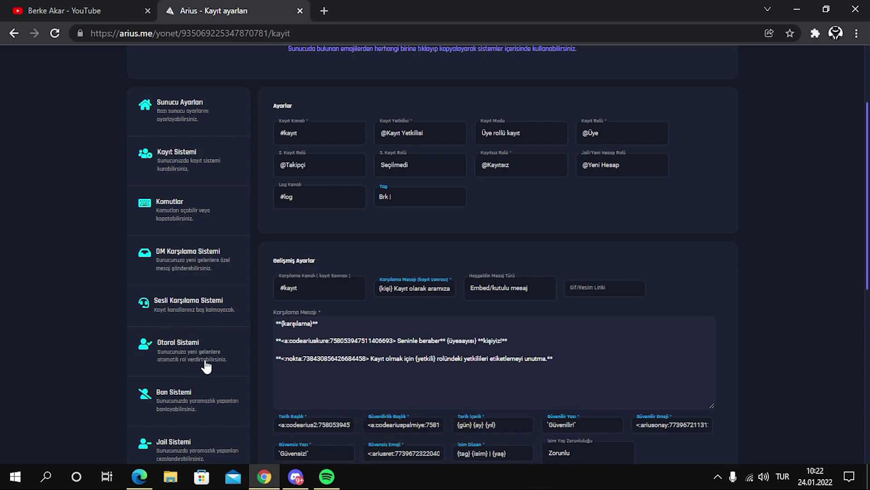
{"action": "left_click", "coordinate": [177, 355]}
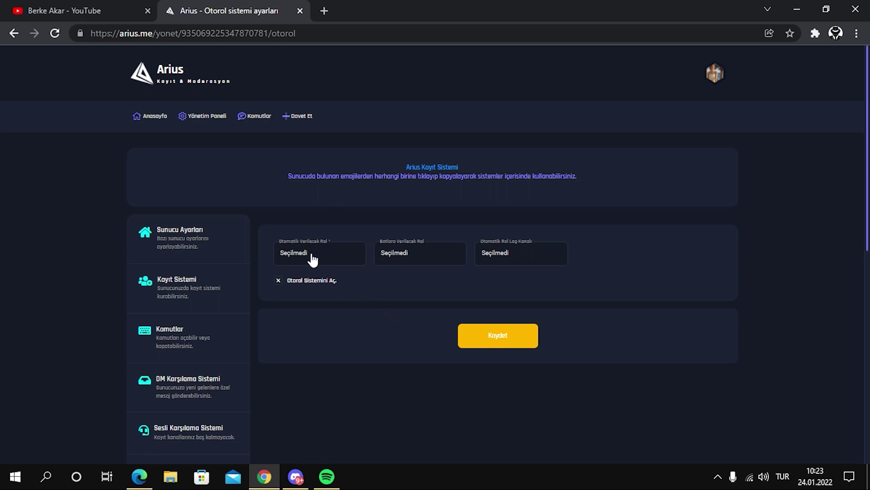
{"action": "left_click", "coordinate": [314, 258]}
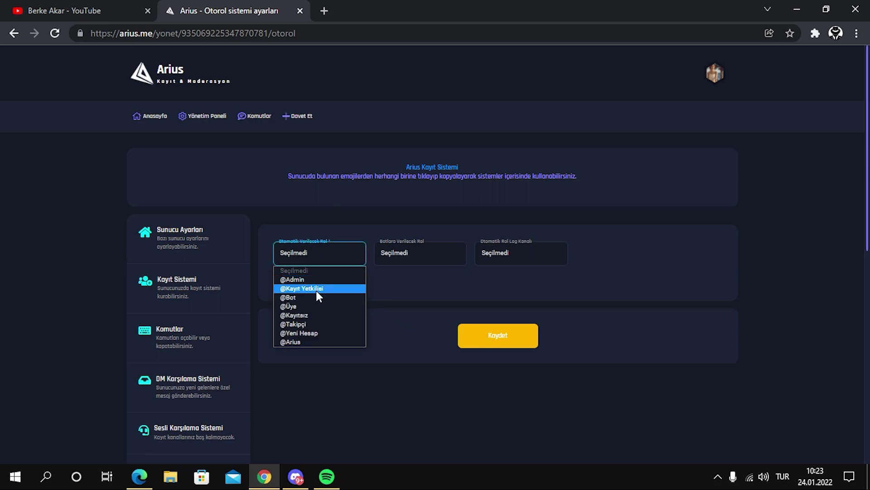
{"action": "left_click", "coordinate": [309, 315]}
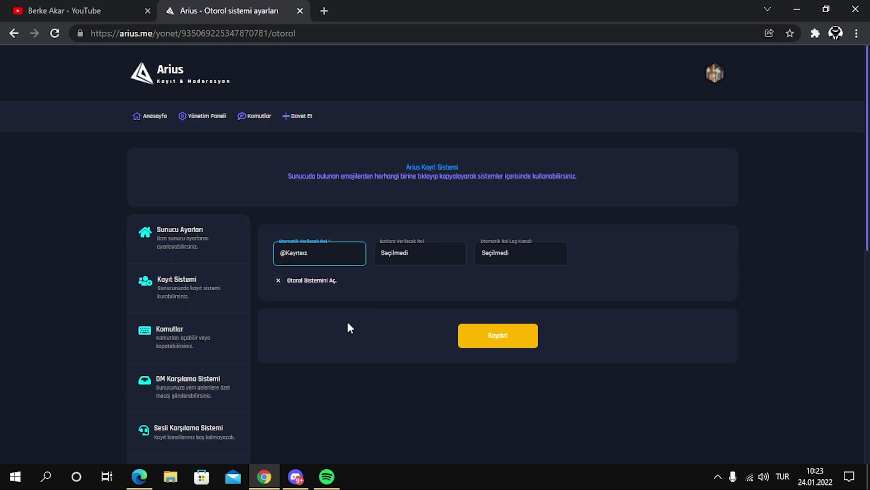
{"action": "left_click", "coordinate": [424, 265]}
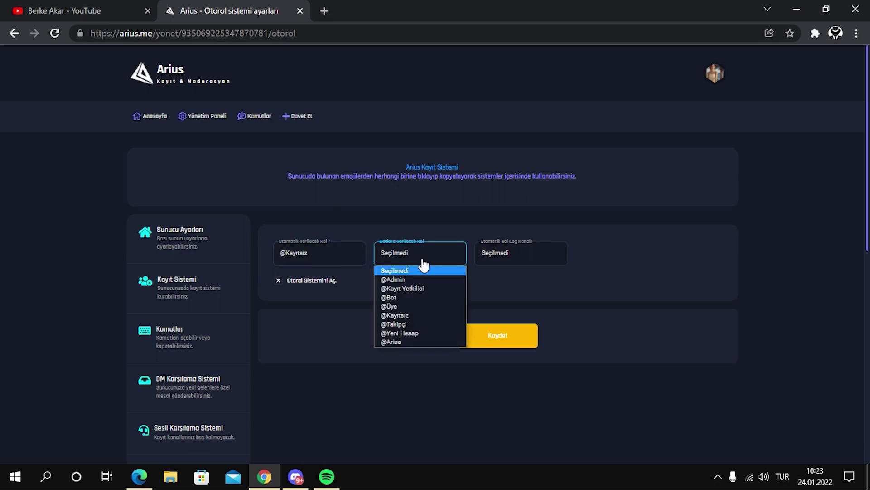
{"action": "left_click", "coordinate": [404, 298]}
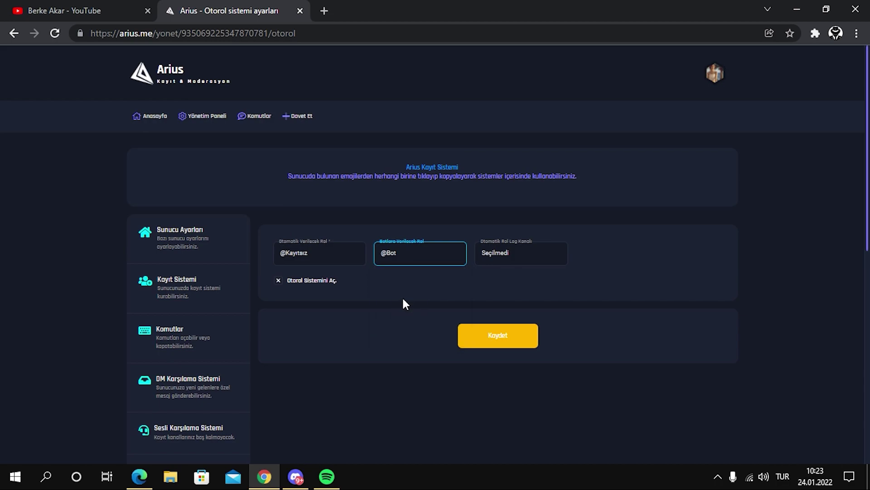
- Set the Otomatik Rol Log Kanalı to #log, enable Otorol Sistemini Aç and save the autorole settings
{"action": "left_click", "coordinate": [539, 263]}
{"action": "left_click", "coordinate": [505, 296]}
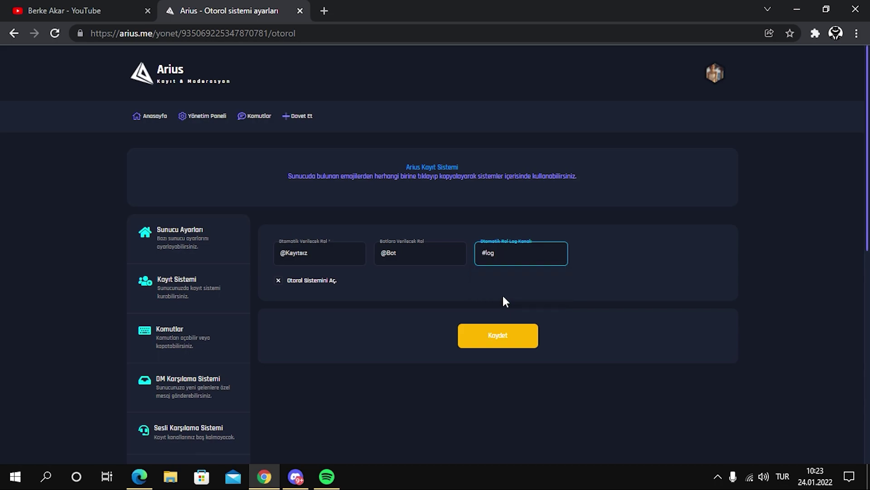
{"action": "left_click", "coordinate": [278, 281]}
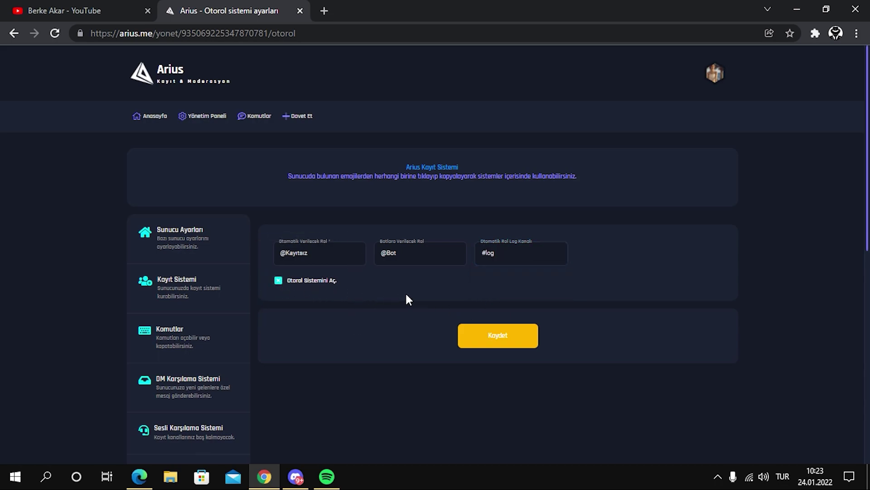
{"action": "left_click", "coordinate": [483, 336]}
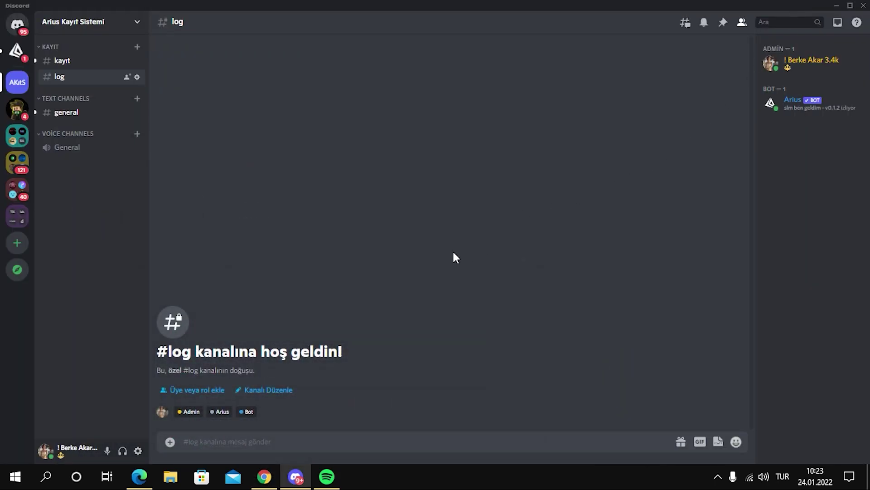
- In Discord, check the bot's registration setup message in the #kayıt channel and look at #general
{"action": "left_click", "coordinate": [67, 62]}
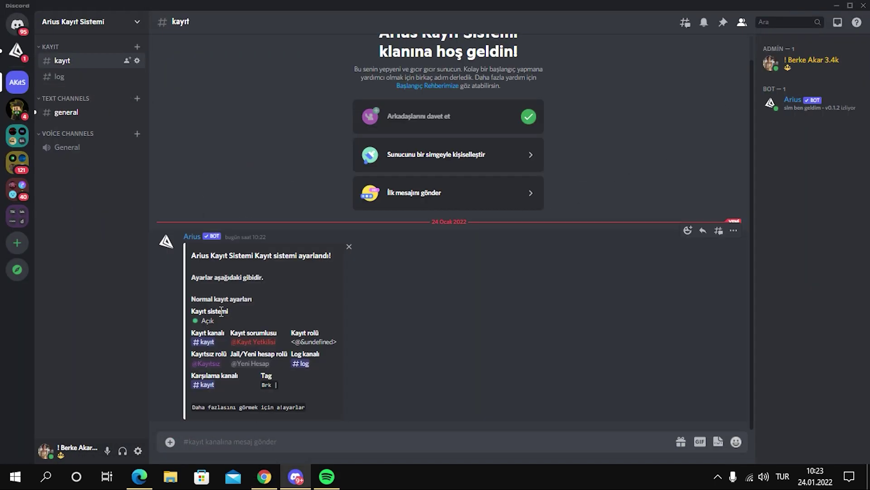
{"action": "left_click_drag", "start_coordinate": [206, 317], "coordinate": [200, 320]}
{"action": "left_click", "coordinate": [66, 113]}
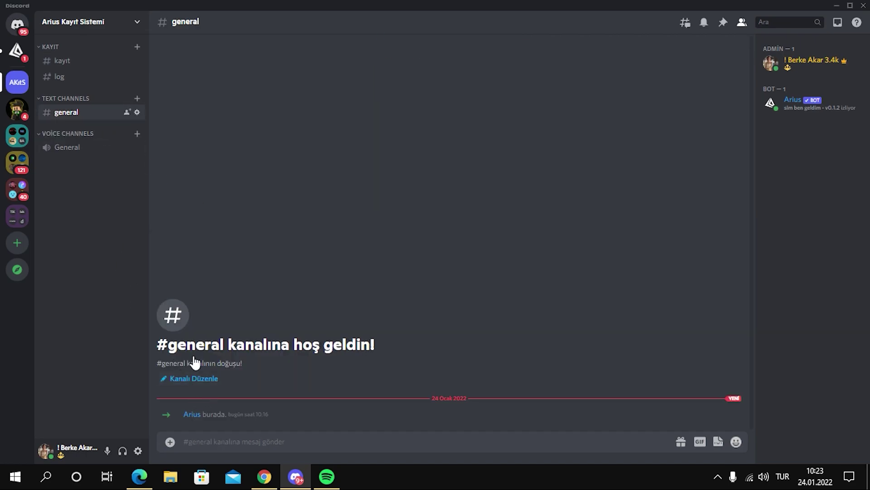
- In #kayıt, check the new member's assigned role in their profile and read the bot's welcome message
{"action": "left_click", "coordinate": [76, 62]}
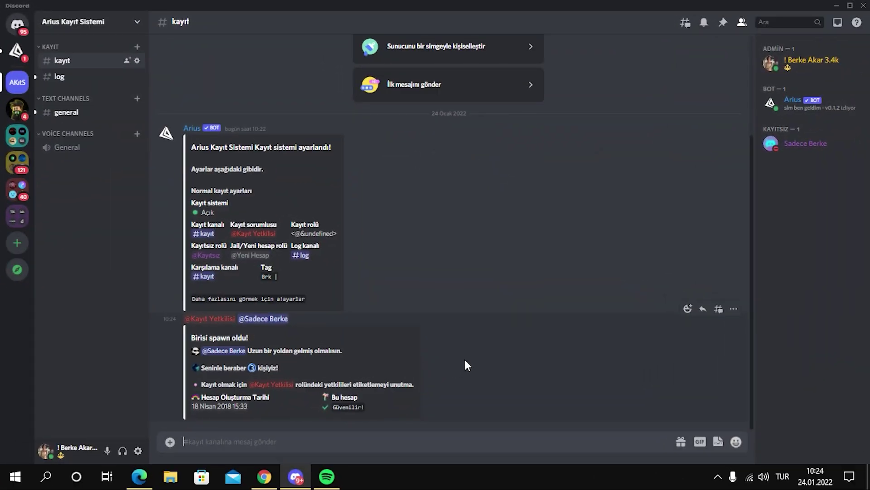
{"action": "left_click", "coordinate": [785, 152]}
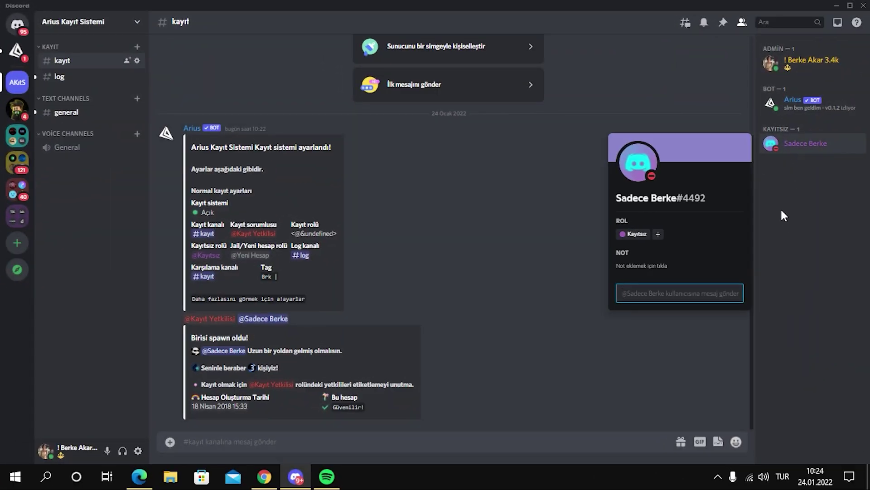
{"action": "left_click", "coordinate": [789, 234]}
{"action": "left_click_drag", "start_coordinate": [191, 338], "coordinate": [250, 338]}
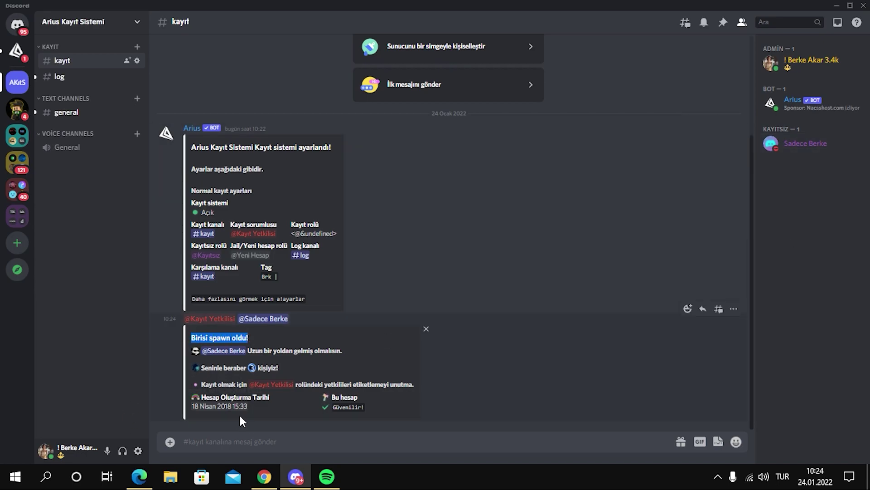
{"action": "left_click_drag", "start_coordinate": [205, 371], "coordinate": [388, 384]}
{"action": "left_click", "coordinate": [217, 388]}
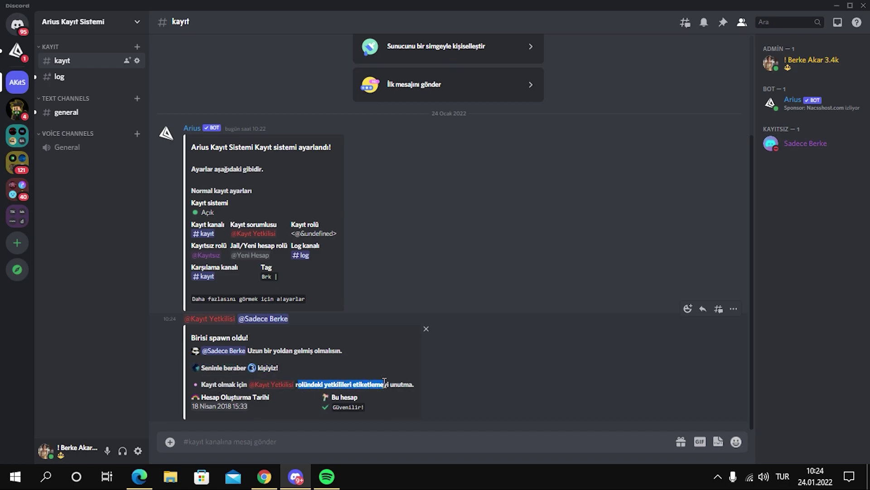
{"action": "left_click", "coordinate": [397, 404]}
{"action": "left_click", "coordinate": [812, 61]}
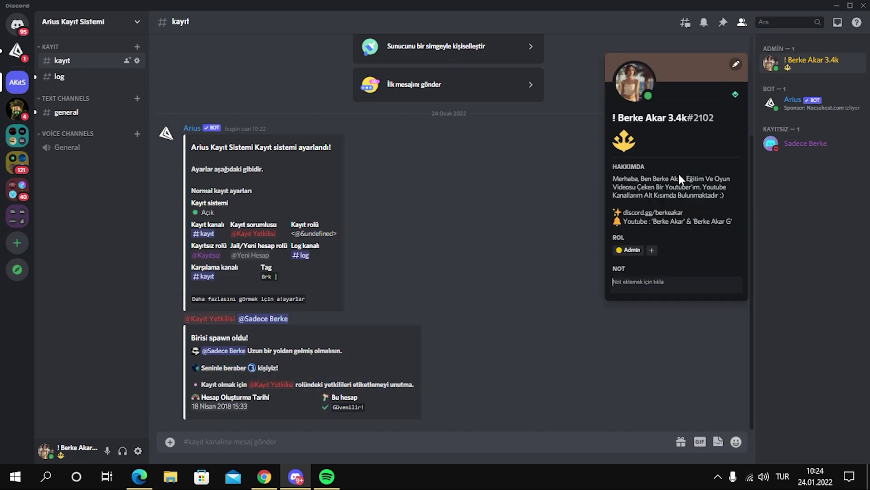
{"action": "left_click", "coordinate": [655, 250]}
{"action": "left_click", "coordinate": [544, 281]}
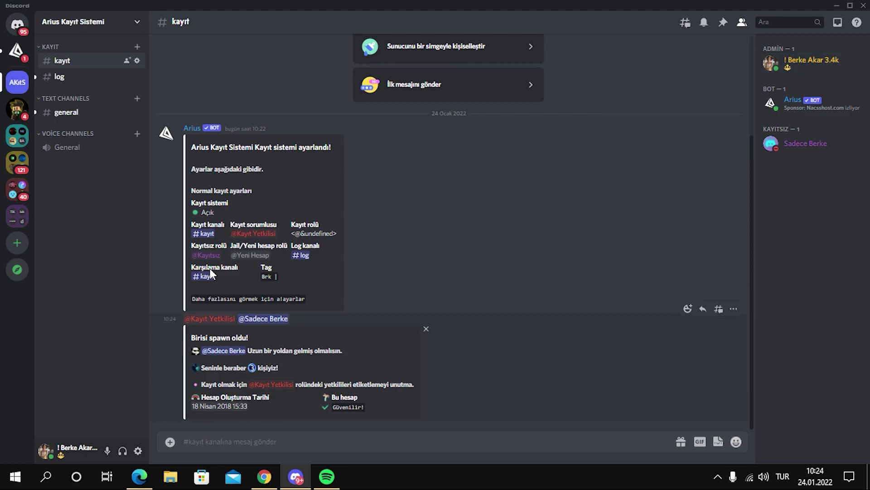
- Switch to the new member's account in Edge and post "Merhaba", the member's name and "18" as separate messages in #kayıt
{"action": "left_click", "coordinate": [139, 476]}
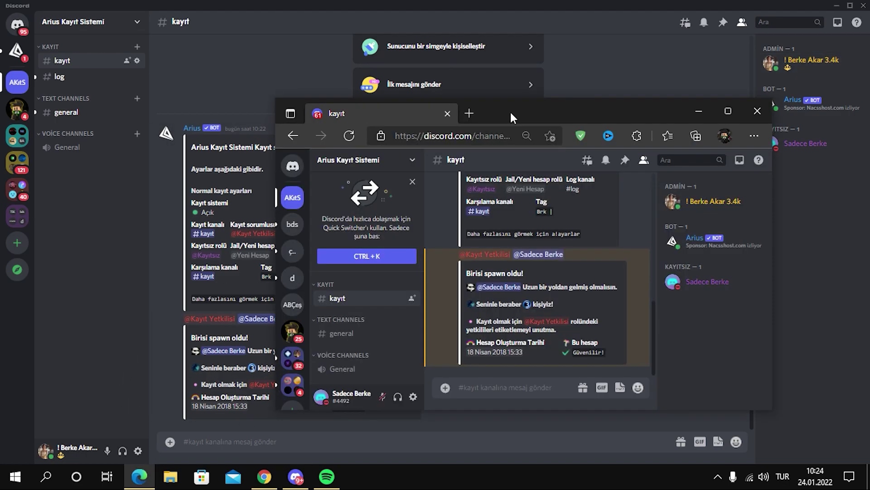
{"action": "double_click", "coordinate": [507, 111]}
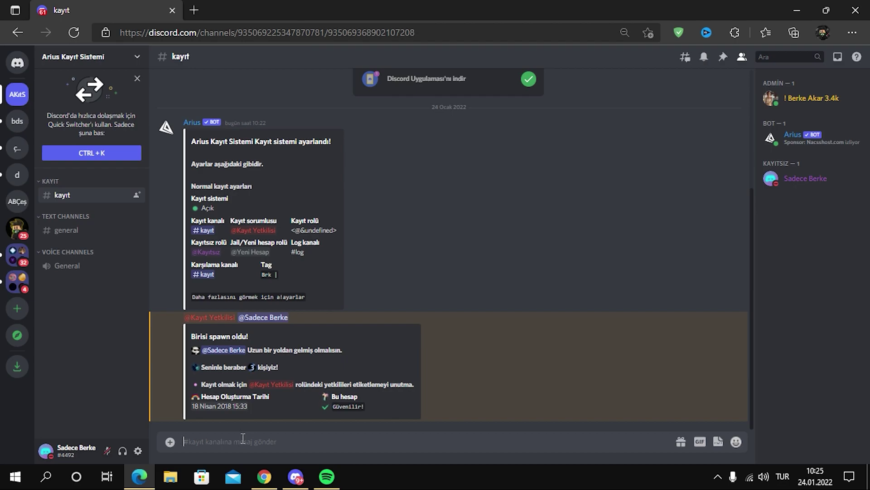
{"action": "type", "text": "Merhaba"}
{"action": "key", "text": "BackSpace"}
{"action": "key", "text": "BackSpace"}
{"action": "key", "text": "BackSpace"}
{"action": "type", "text": "aba"}
{"action": "key", "text": "Return"}
{"action": "type", "text": "Ali"}
{"action": "key", "text": "Return"}
{"action": "type", "text": "18"}
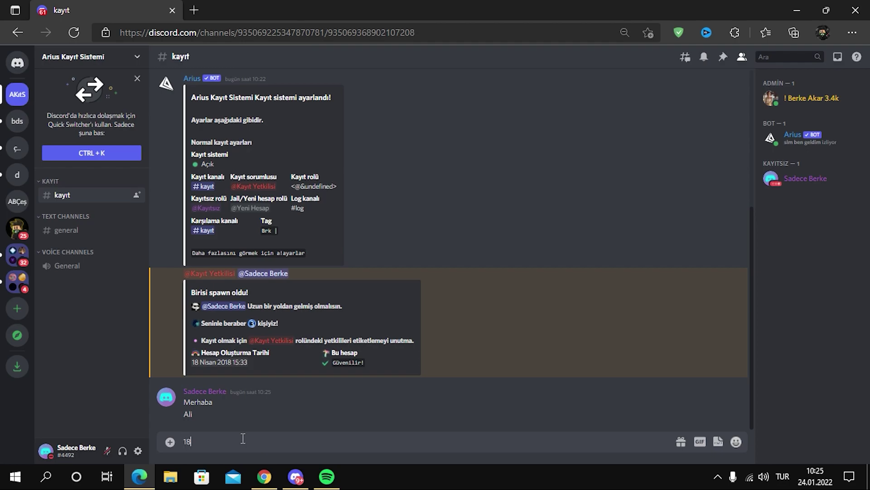
{"action": "key", "text": "Return"}
- Back in the admin's Discord, register the mentioned new member with a!kayıt, giving their name and age 18, and check the #log channel
{"action": "key", "text": "alt+Tab"}
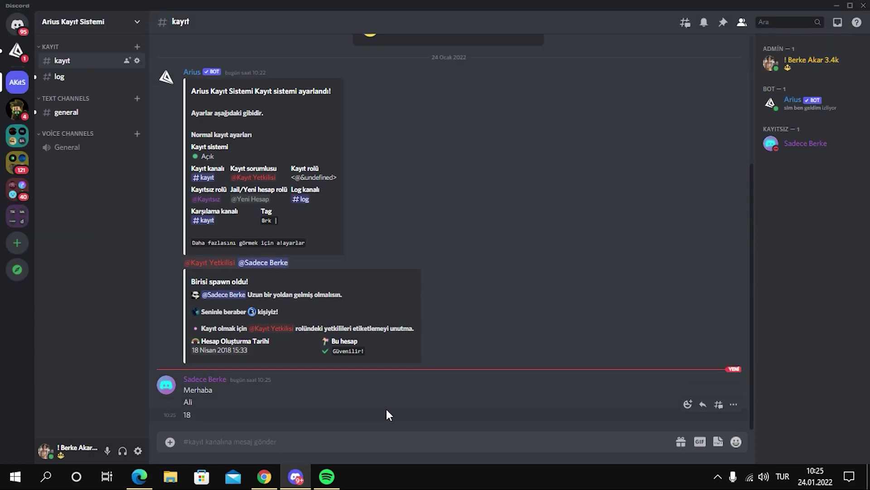
{"action": "type", "text": "a"}
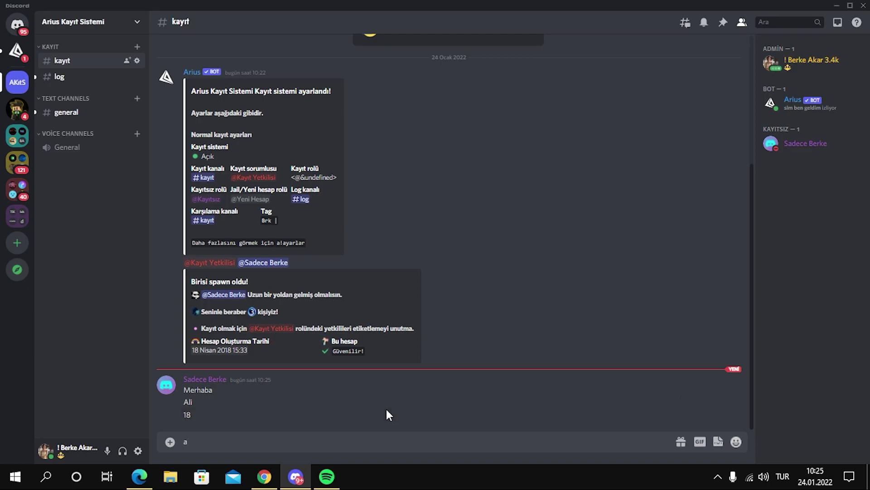
{"action": "type", "text": "!kay"}
{"action": "type", "text": "@"}
{"action": "key", "text": "Tab"}
{"action": "type", "text": "Ali 18"}
{"action": "key", "text": "Return"}
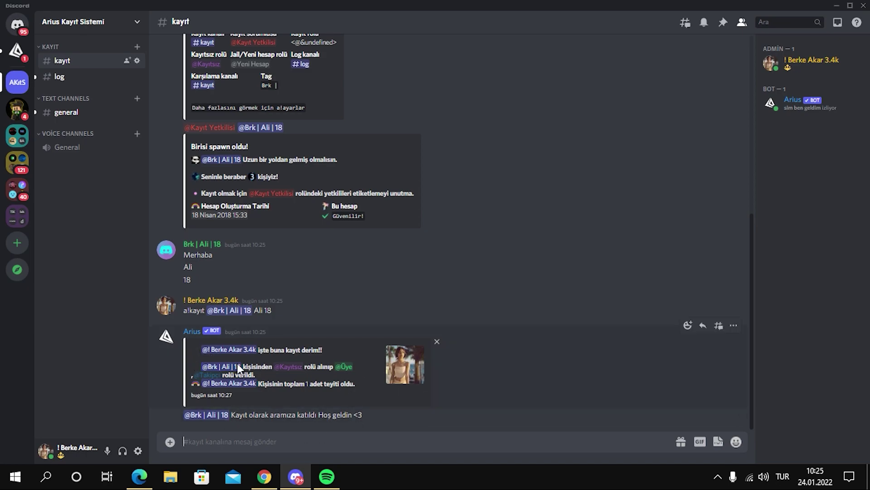
{"action": "left_click", "coordinate": [78, 83]}
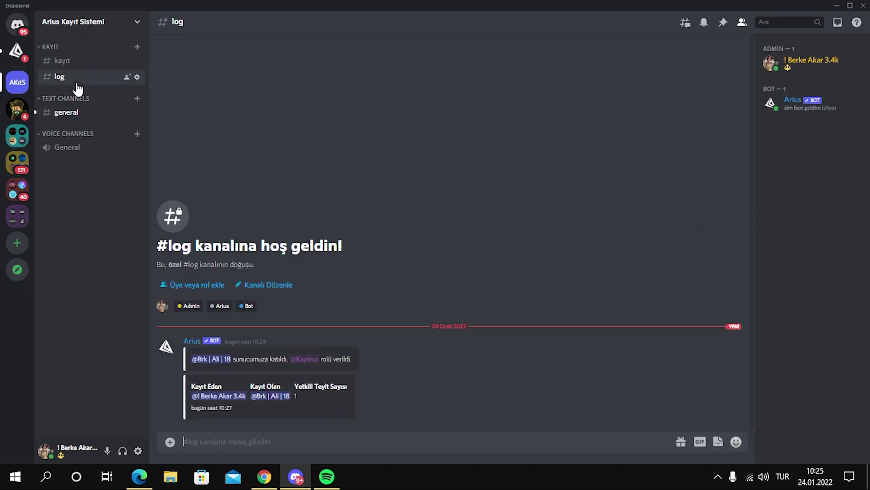